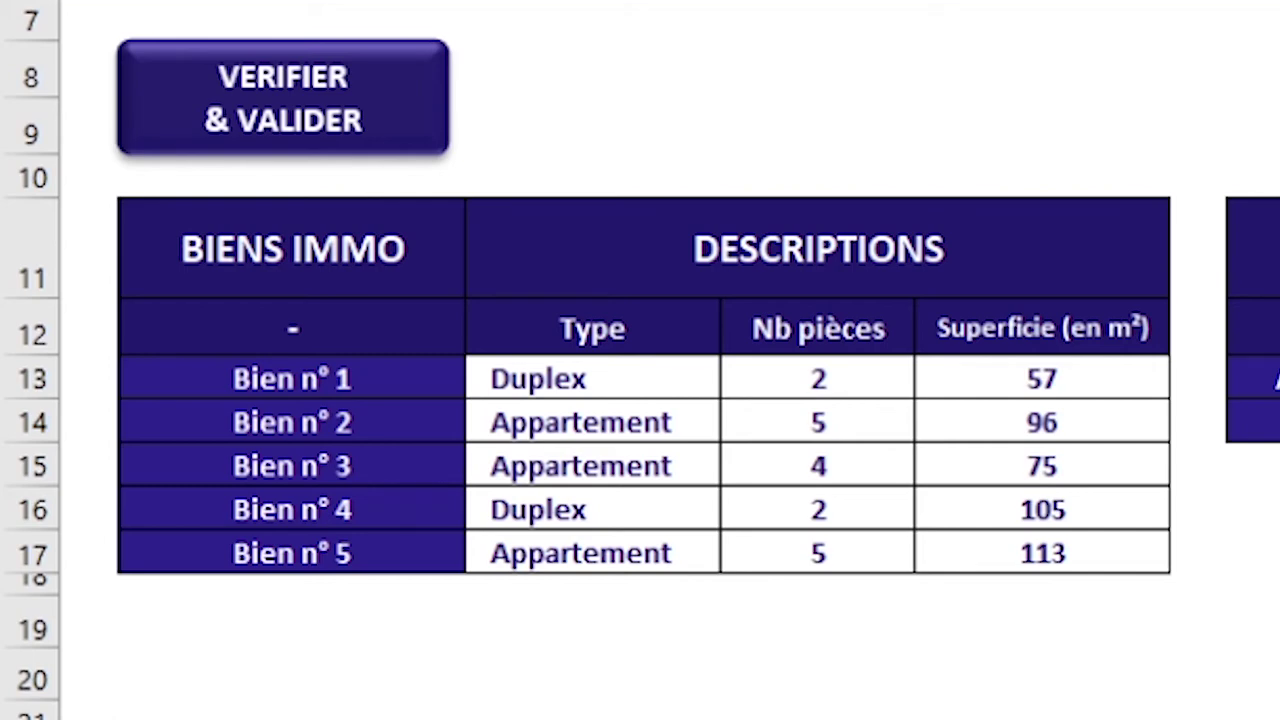
- Enter =NB(D13:D17) in the Appartement count cell, giving 5
left_click(292, 378)
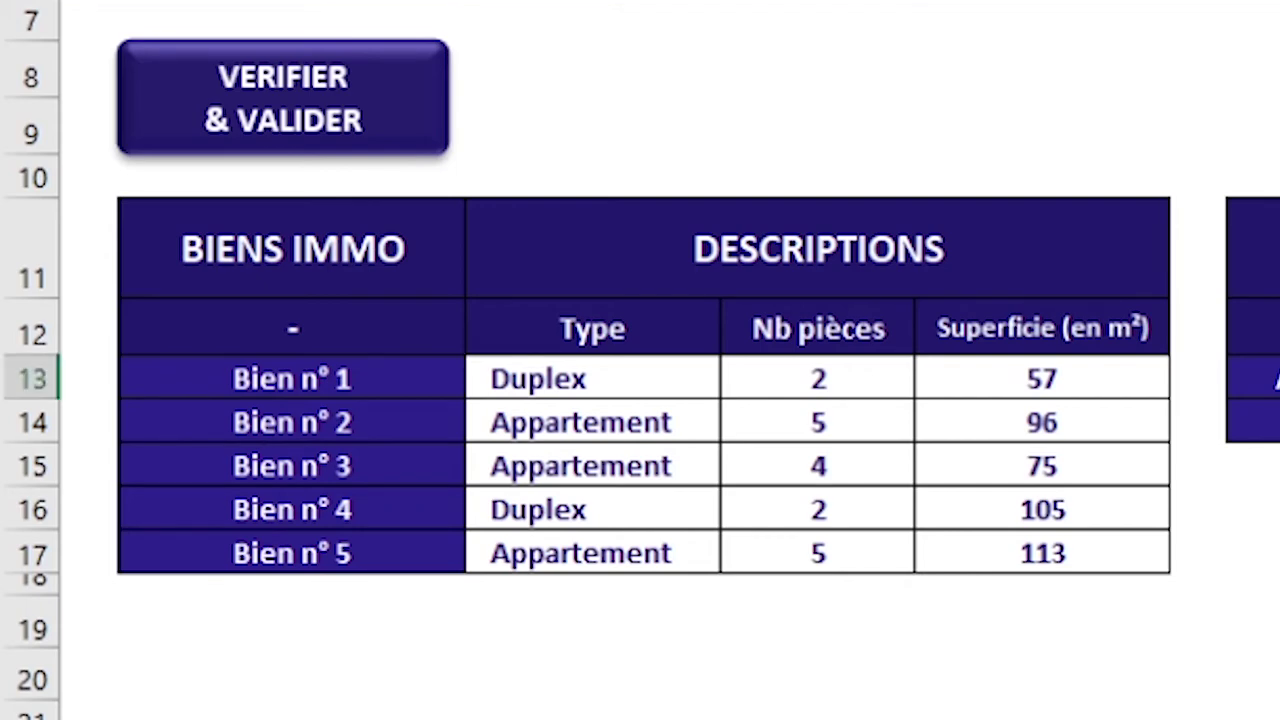
type("=")
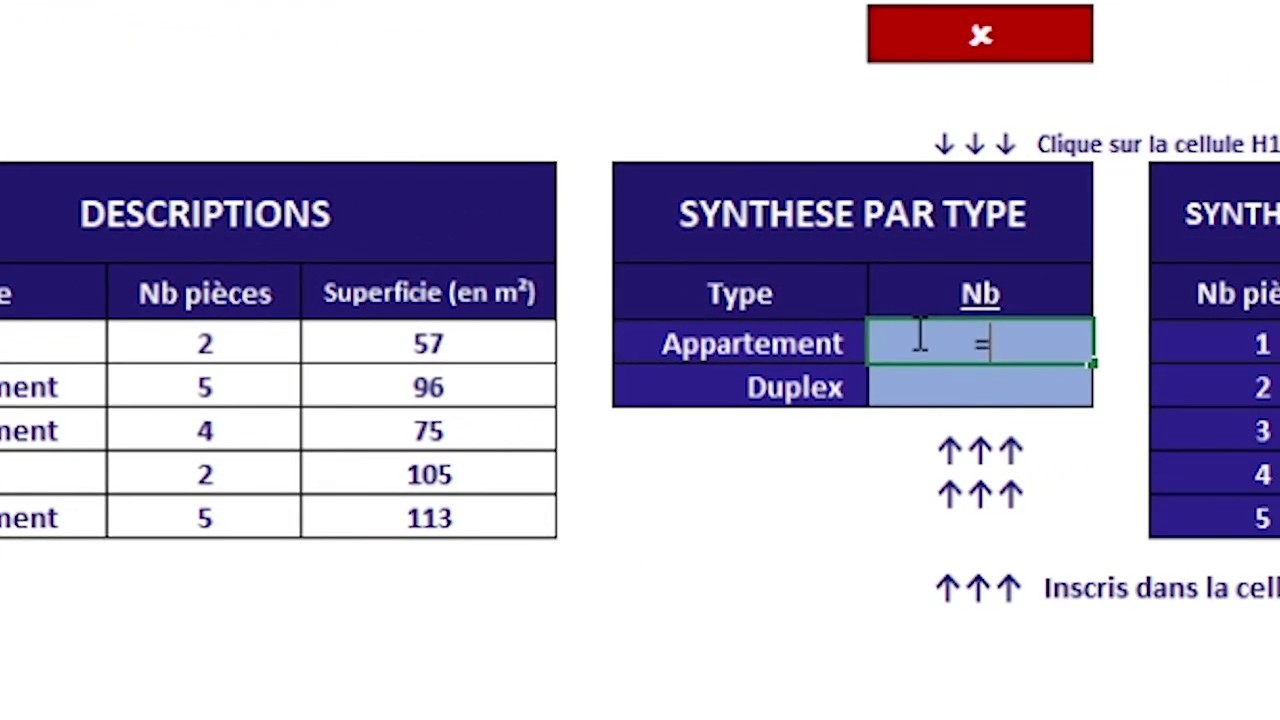
type("NB(")
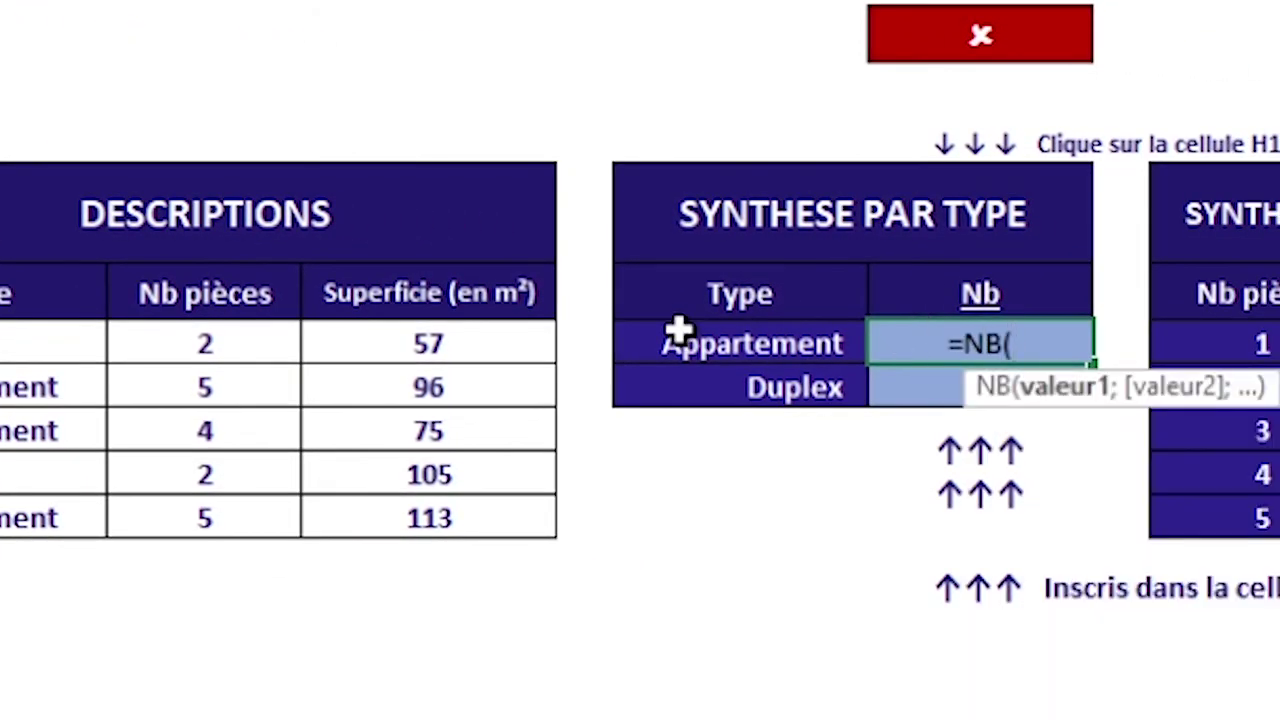
left_click(225, 342)
left_click_drag(230, 340, 249, 505)
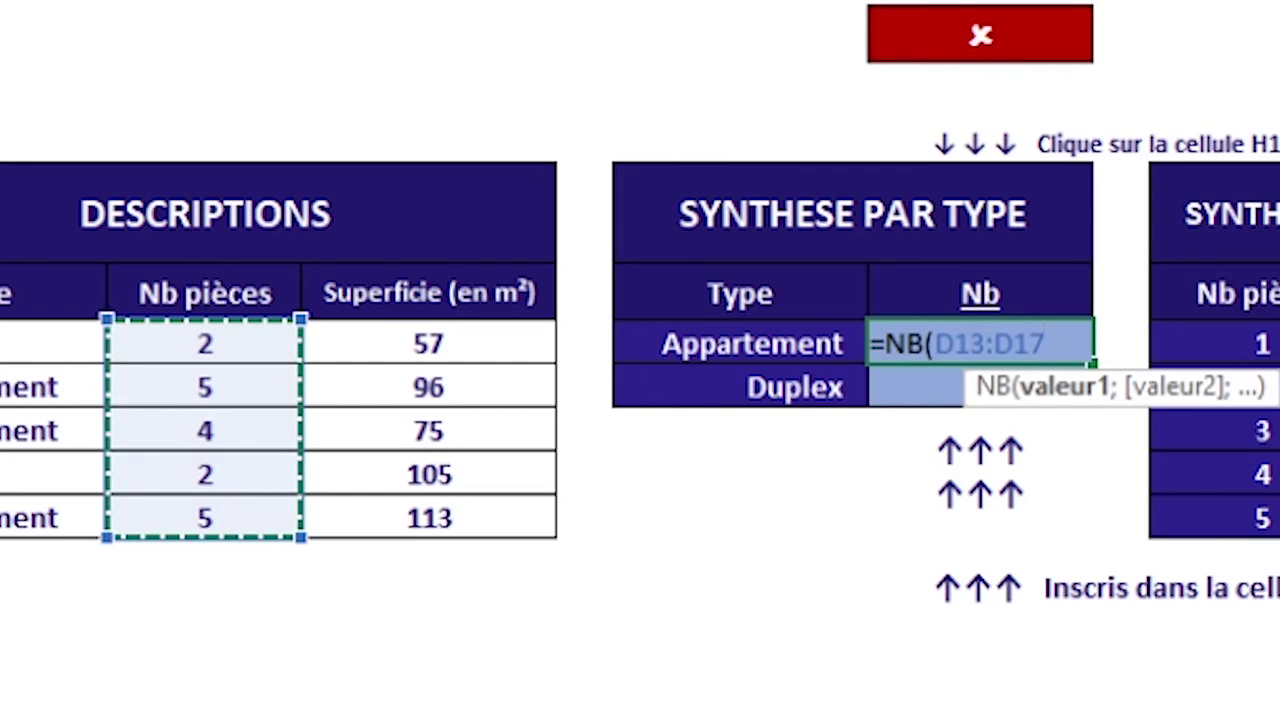
type(")")
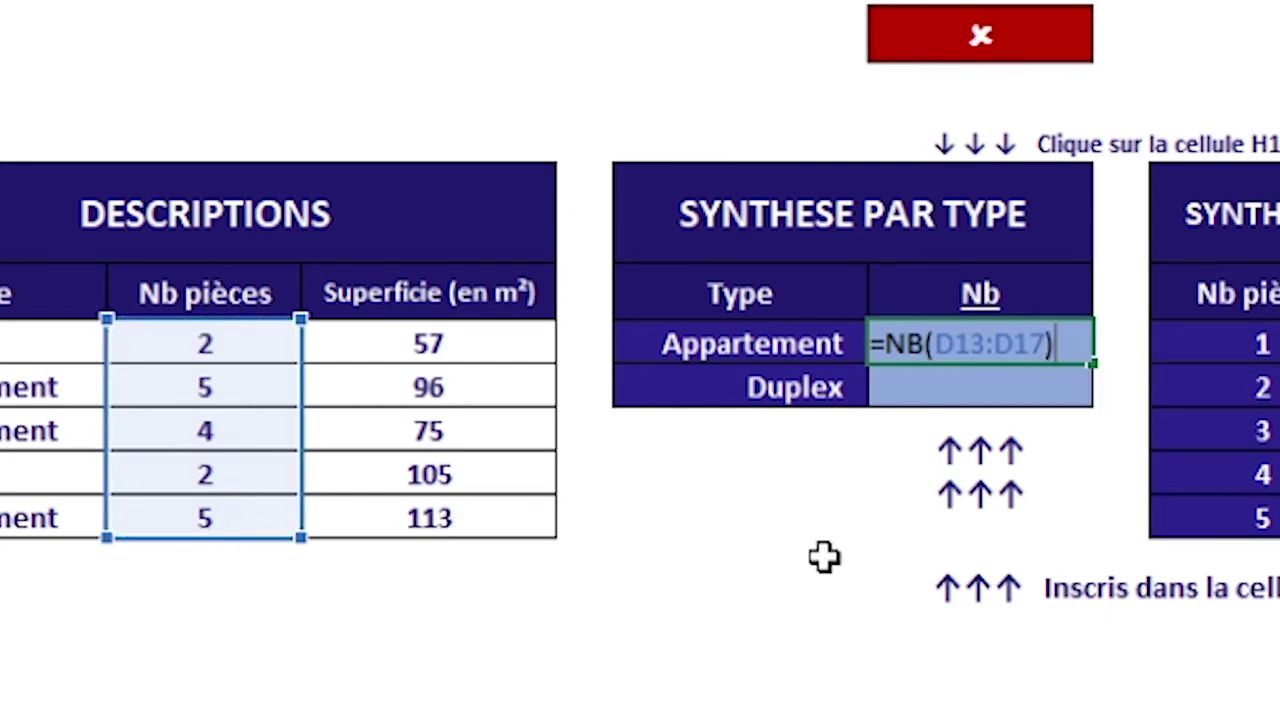
key("Return")
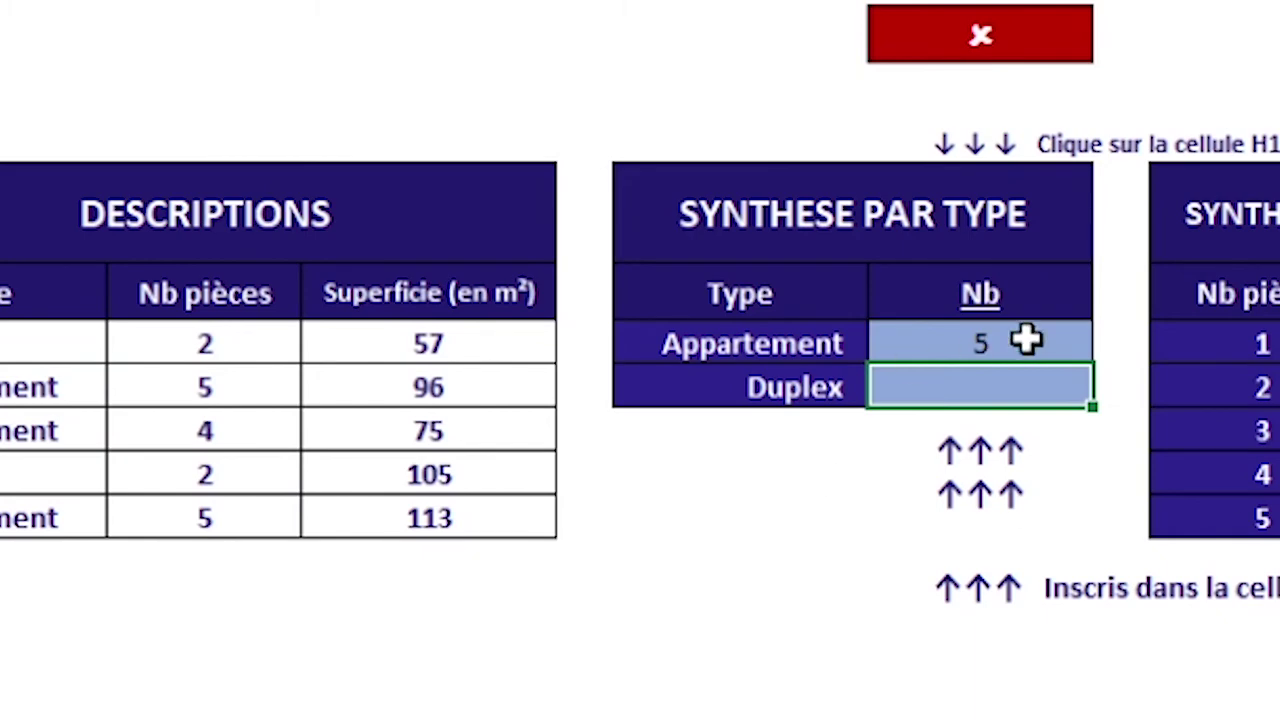
- Widen the Appartement count's range to D13:D20
left_click(1017, 337)
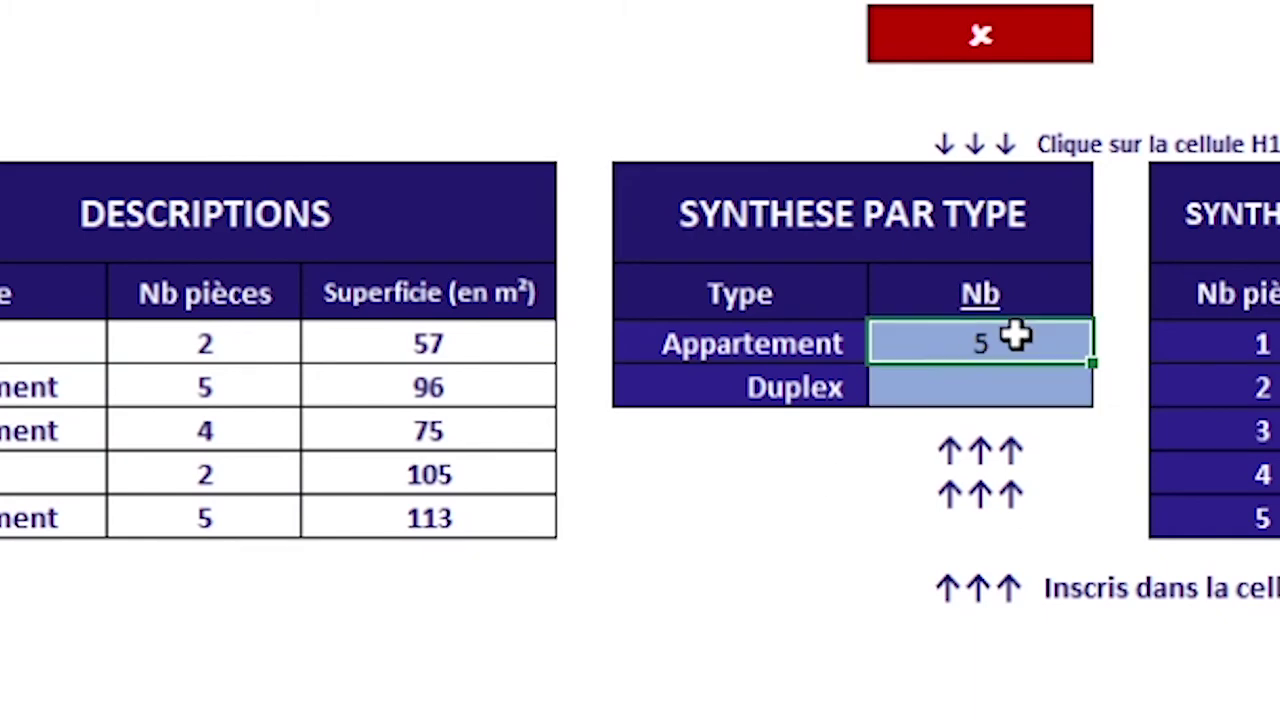
double_click(926, 335)
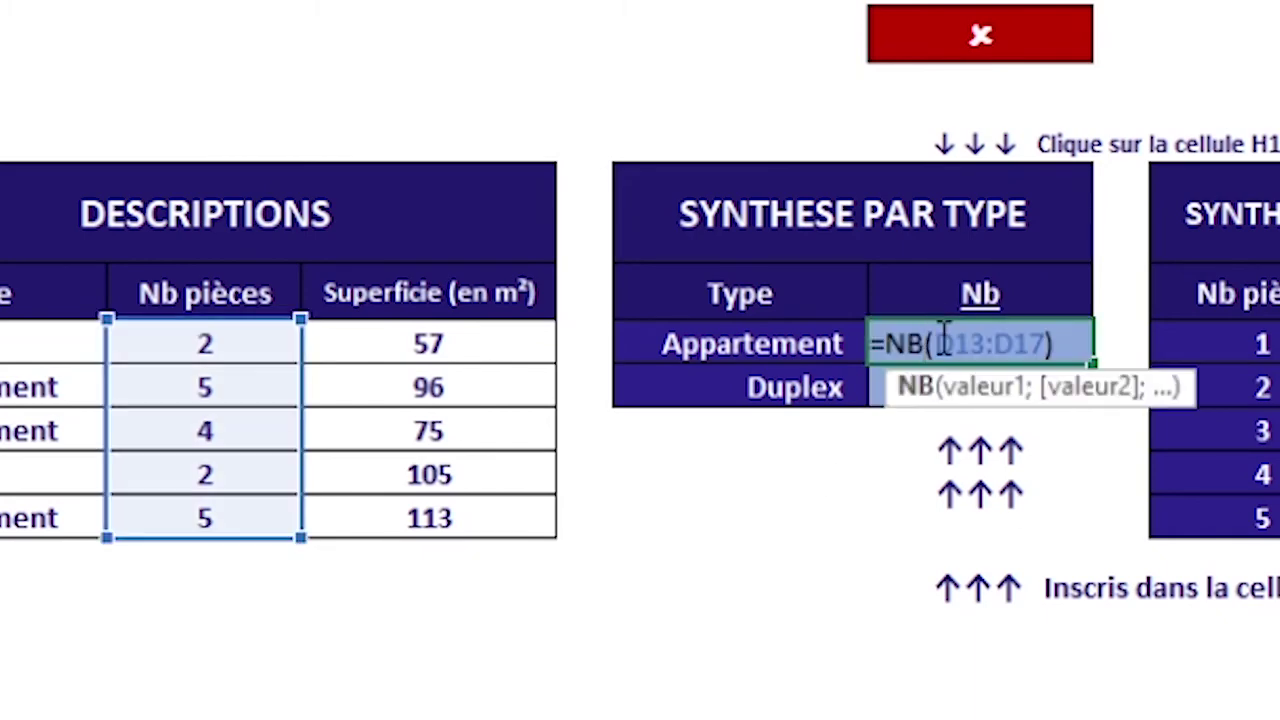
double_click(955, 343)
left_click(1030, 343)
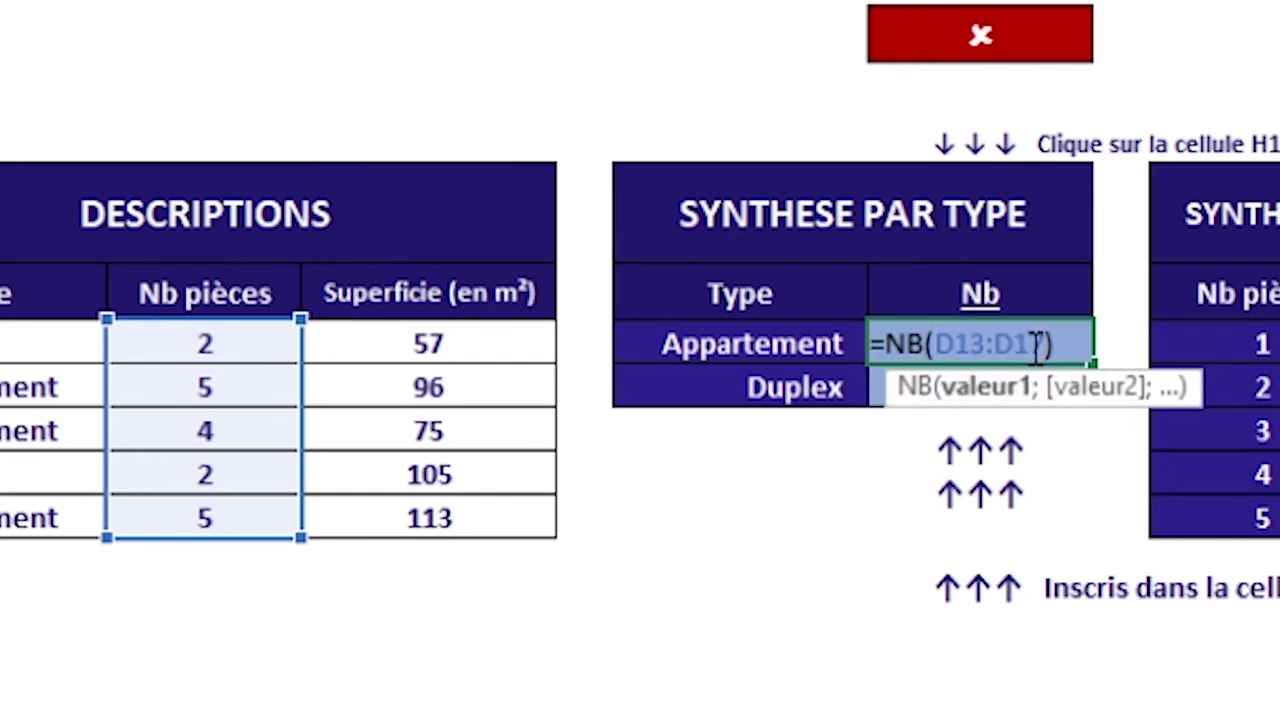
key("Return")
key("BackSpace")
key("BackSpace")
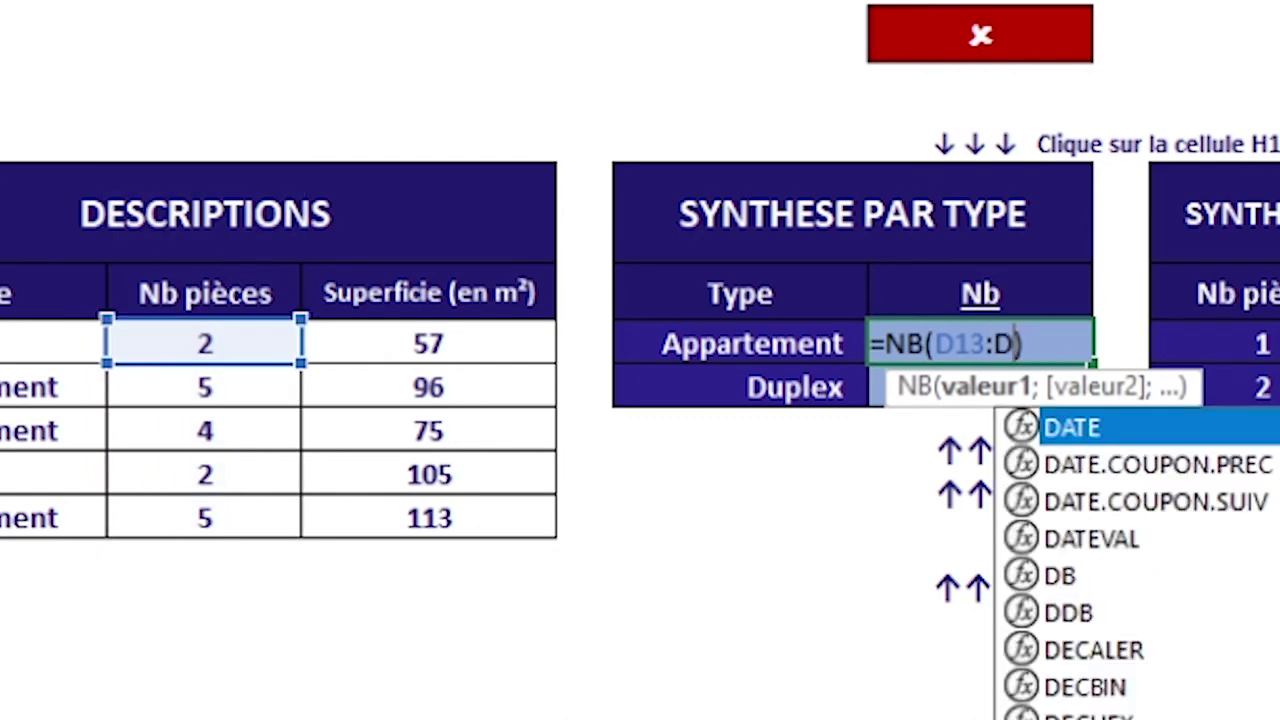
type("20")
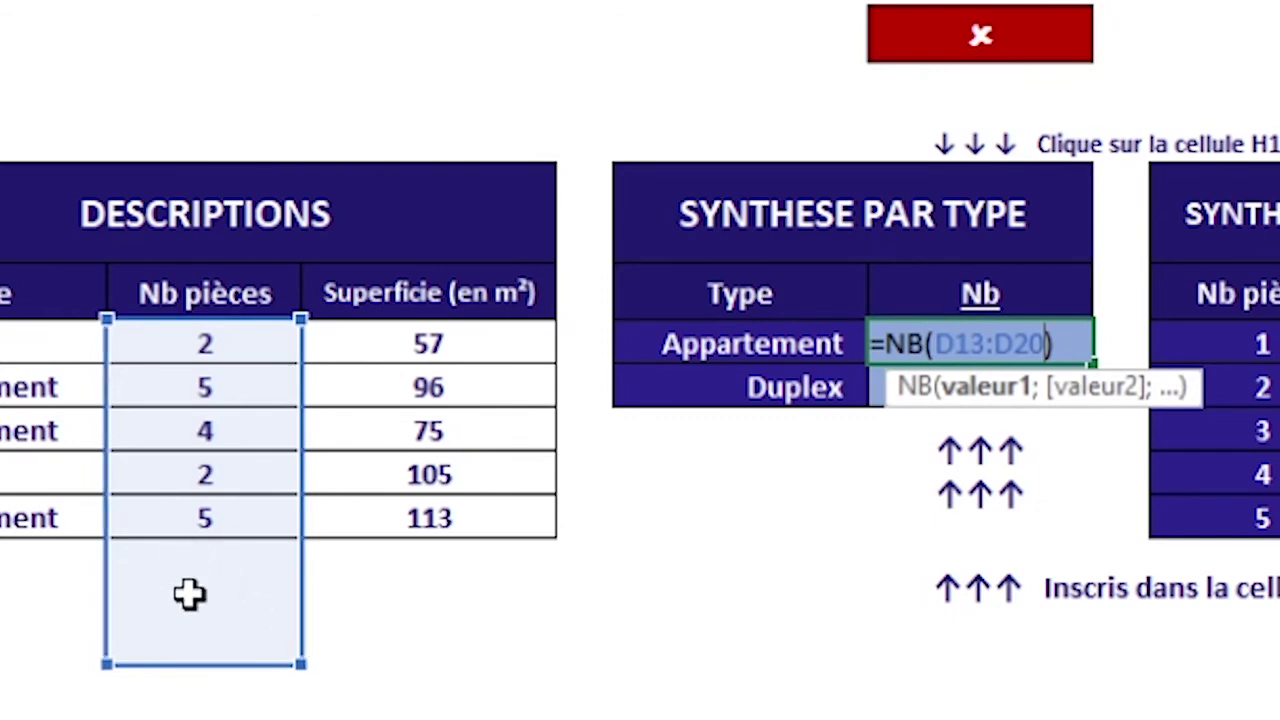
key("Return")
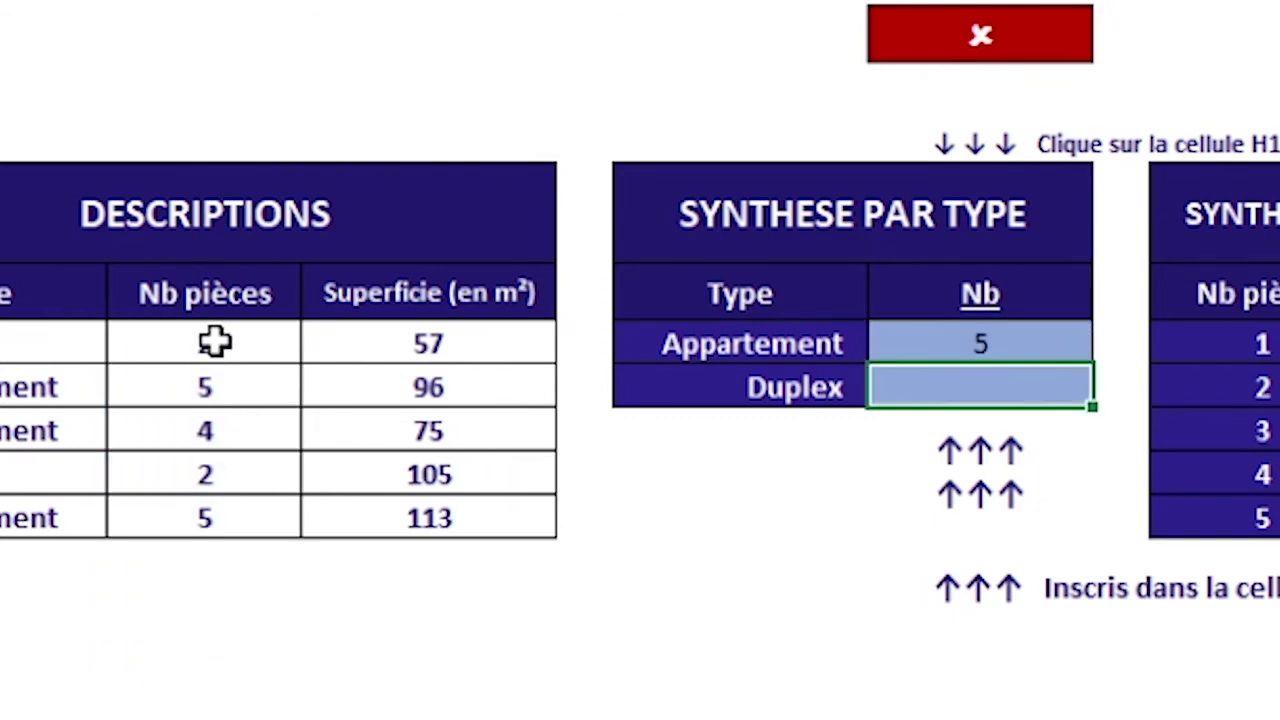
- Clear the Appartement count cell after reviewing the Nb pièces column
left_click_drag(213, 341, 216, 642)
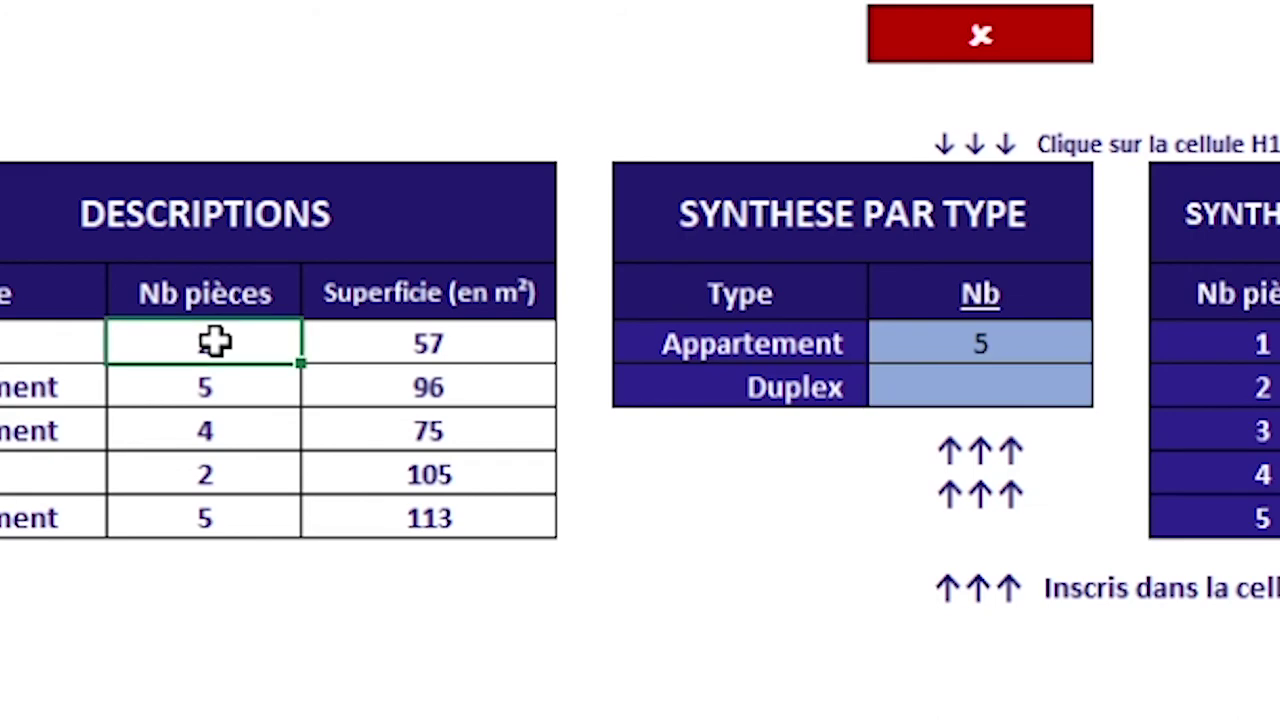
left_click(1000, 333)
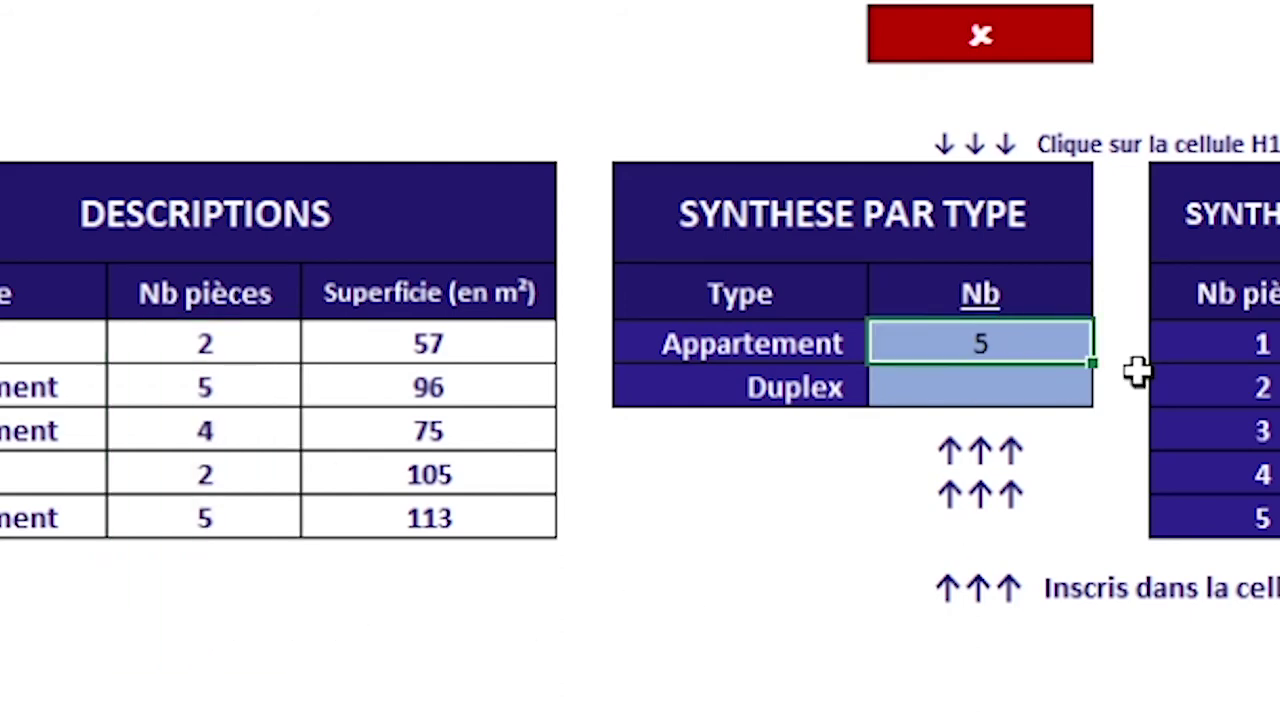
key("Delete")
- Enter =NB.SI(C13:C17;"Appartement") in the Appartement count cell, showing 3
type("=NB.")
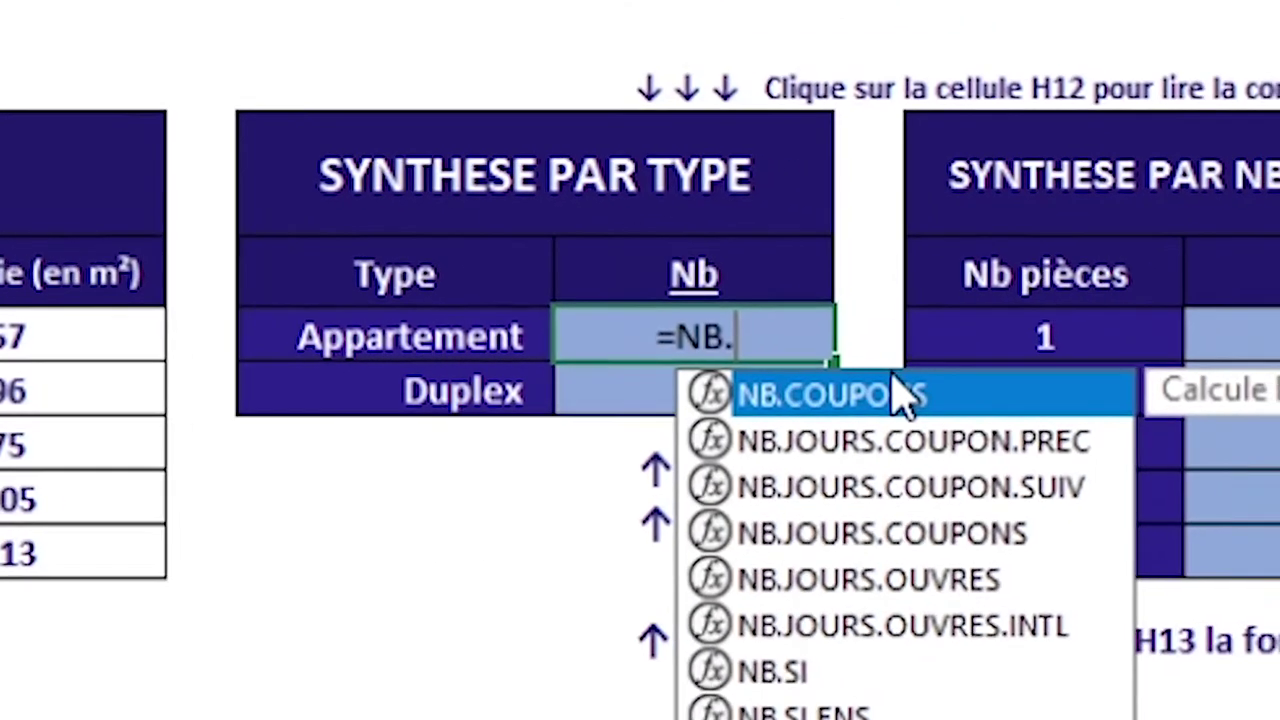
type("S")
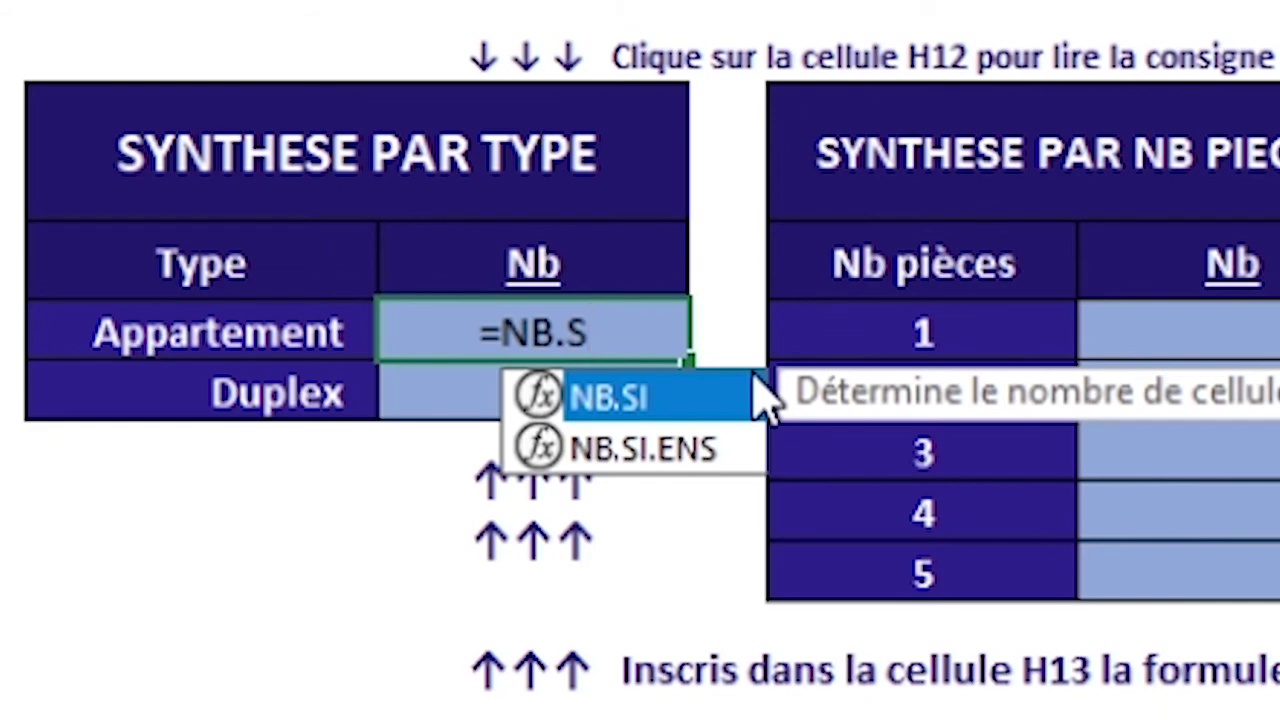
type("I(")
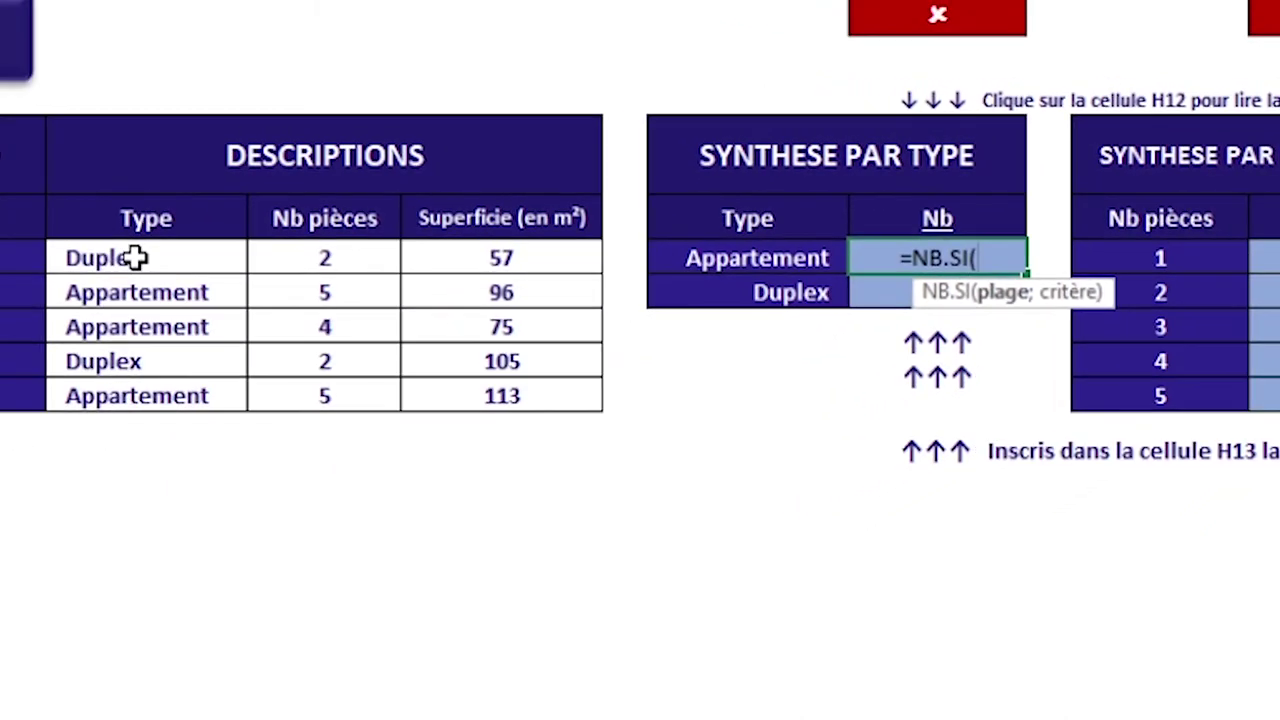
left_click_drag(137, 258, 133, 393)
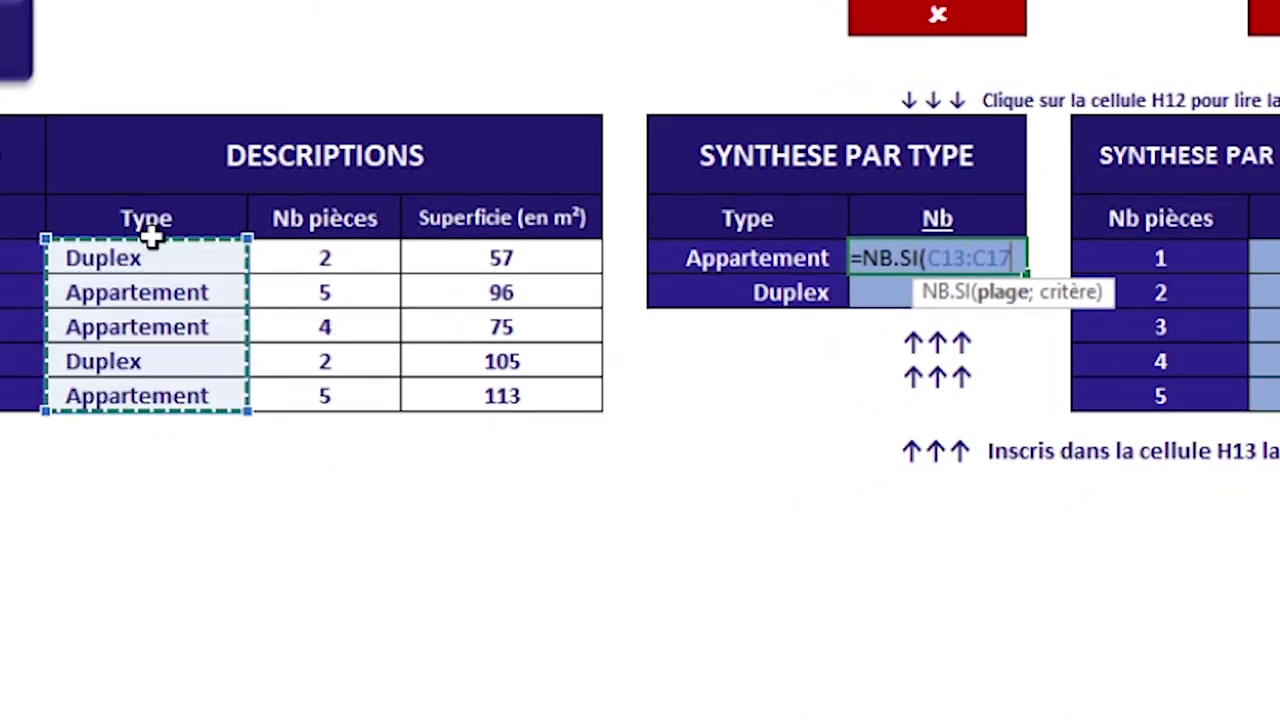
type(";")
type("\"")
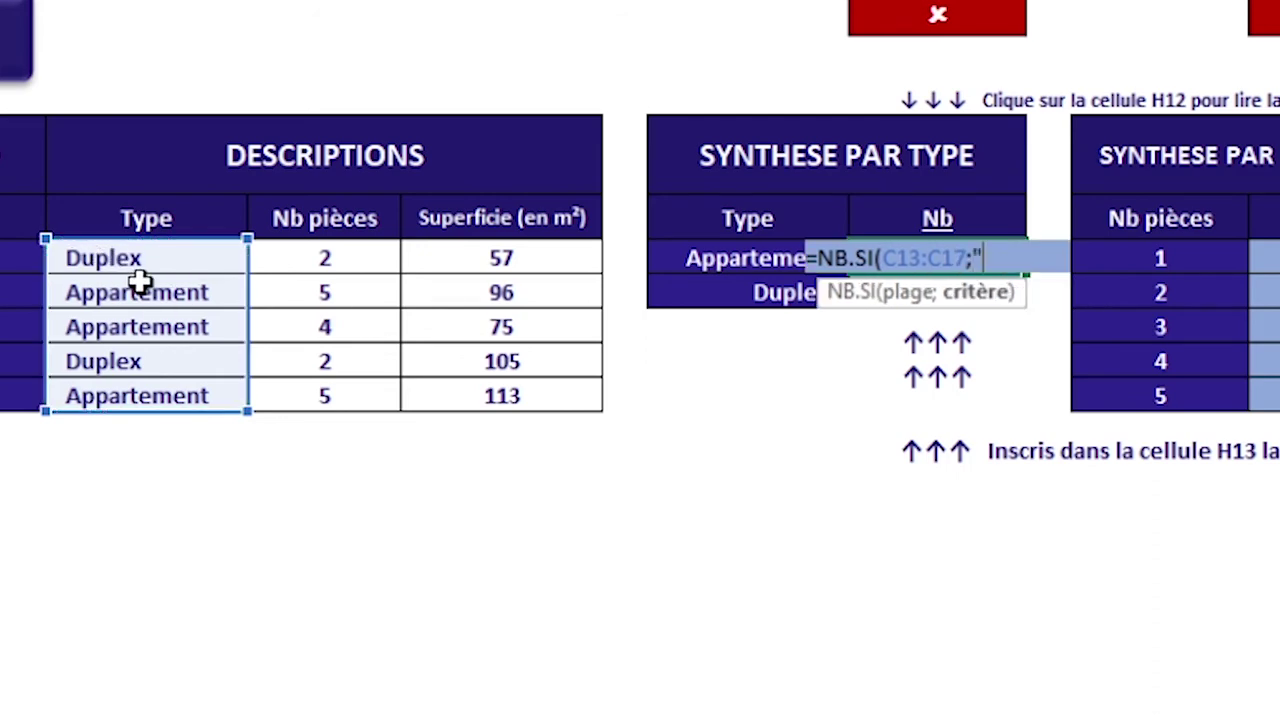
type("App")
type("artement")
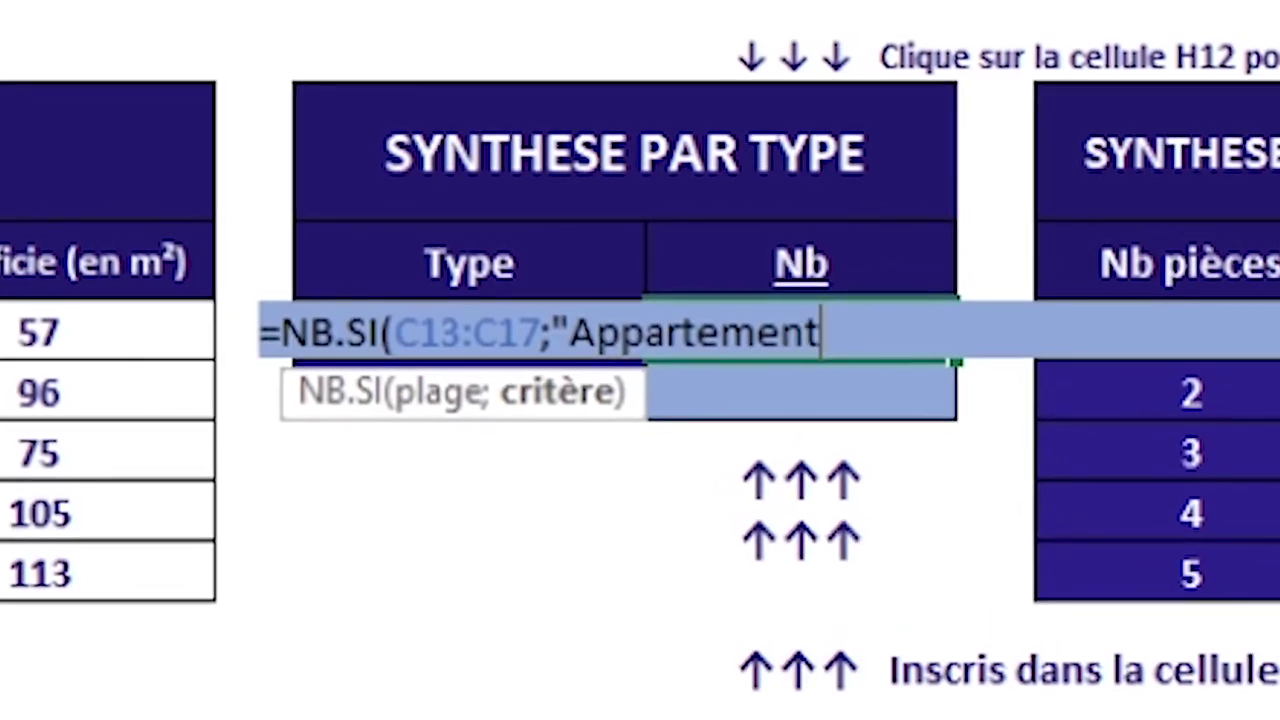
type("\"")
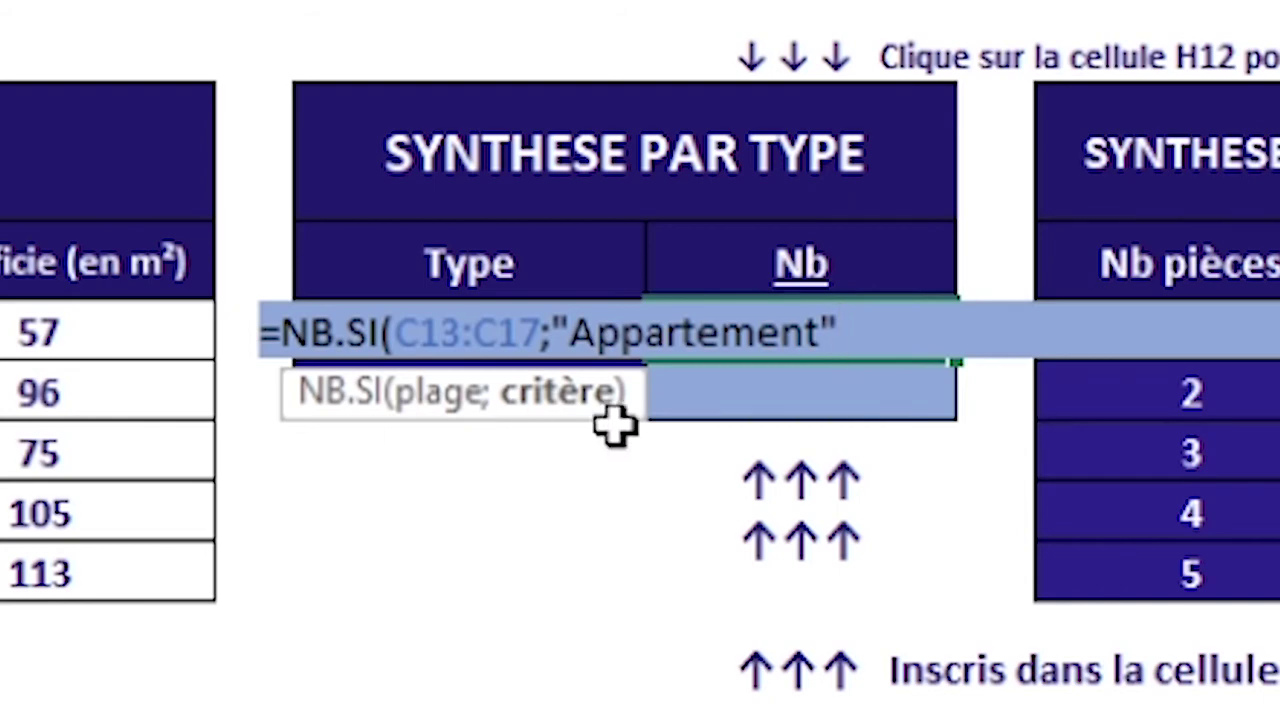
double_click(594, 325)
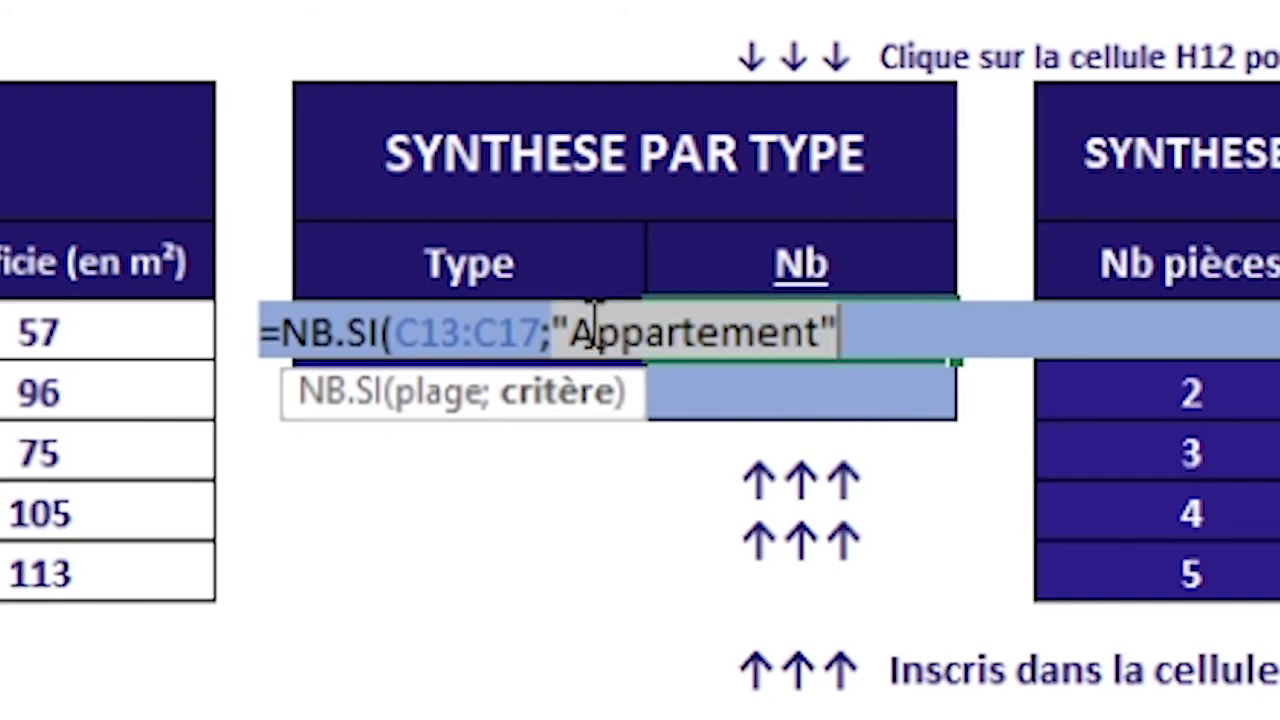
left_click(663, 332)
left_click(950, 335)
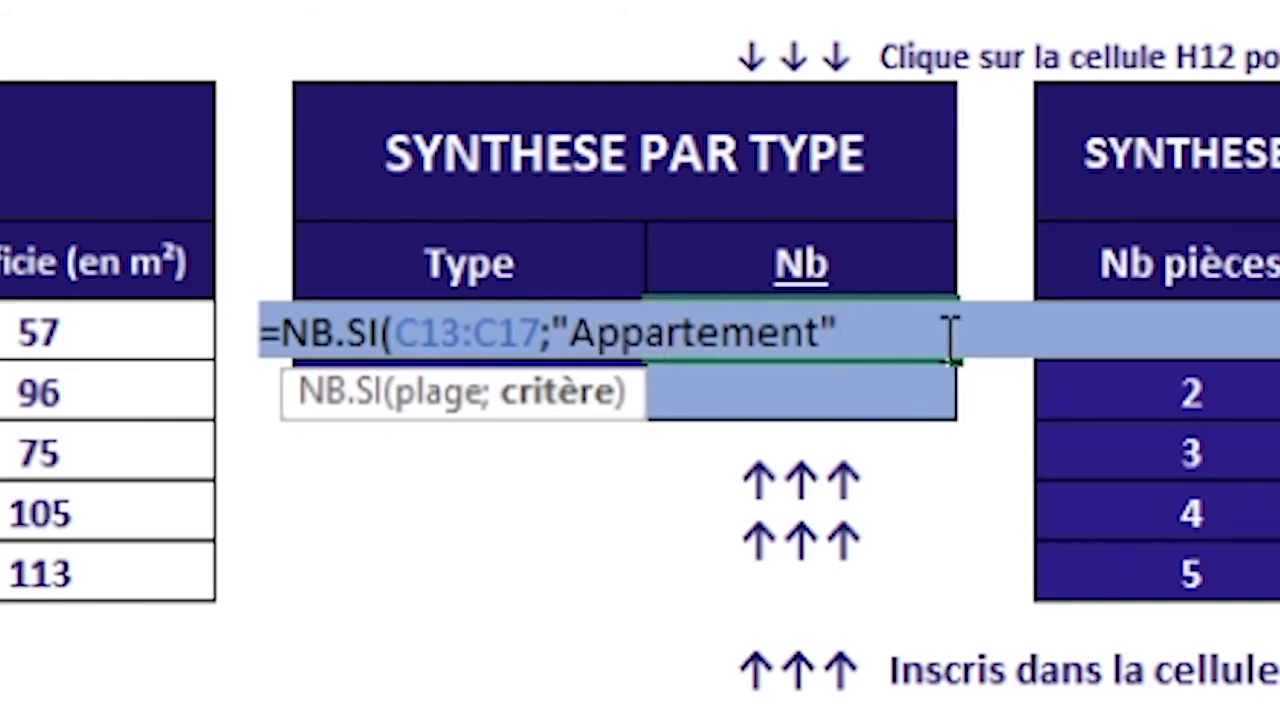
type(")")
key("Return")
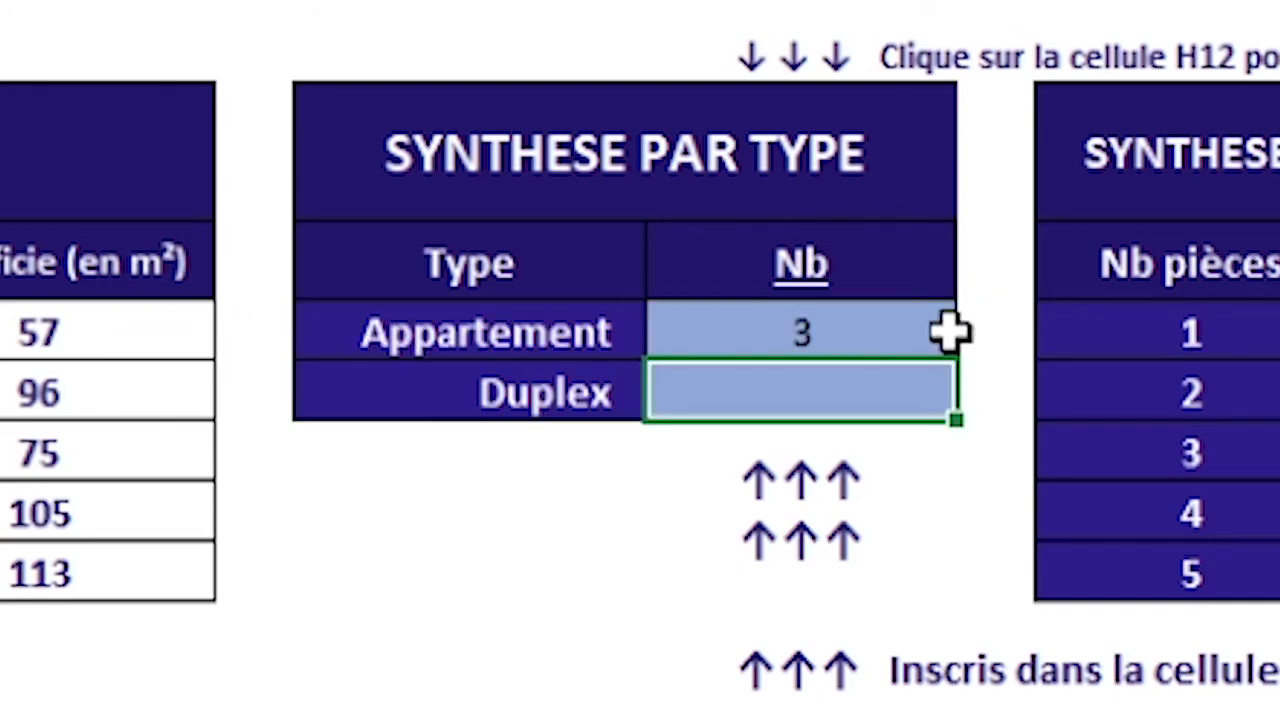
- Enter =NB.SI(C13:C17;G14) for Duplex, using its label cell as criterion, giving 2
left_click(872, 335)
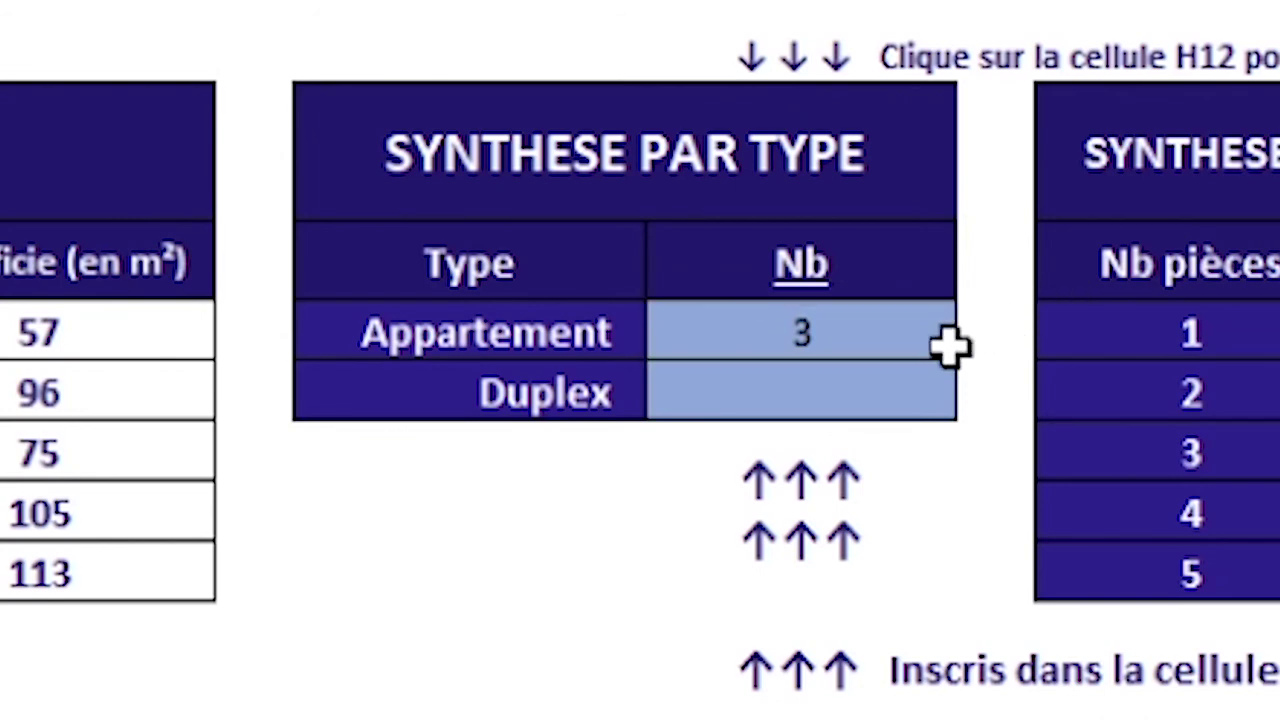
left_click(868, 377)
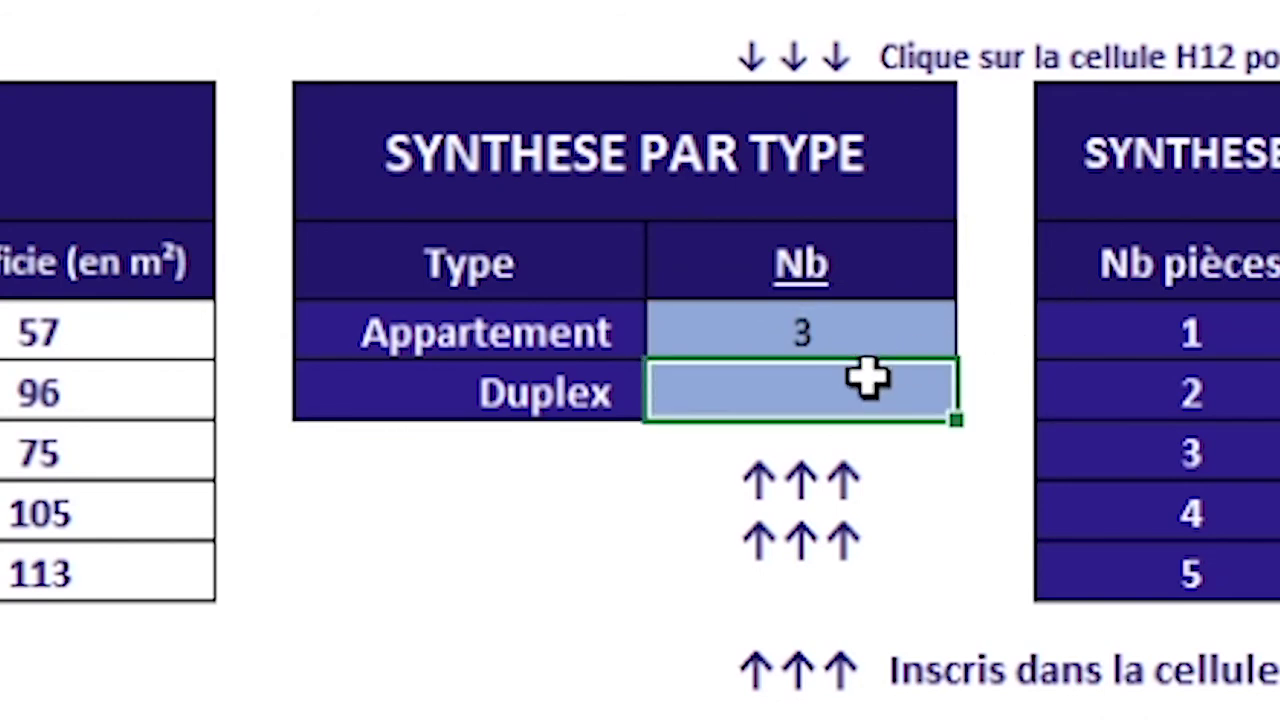
type("=N")
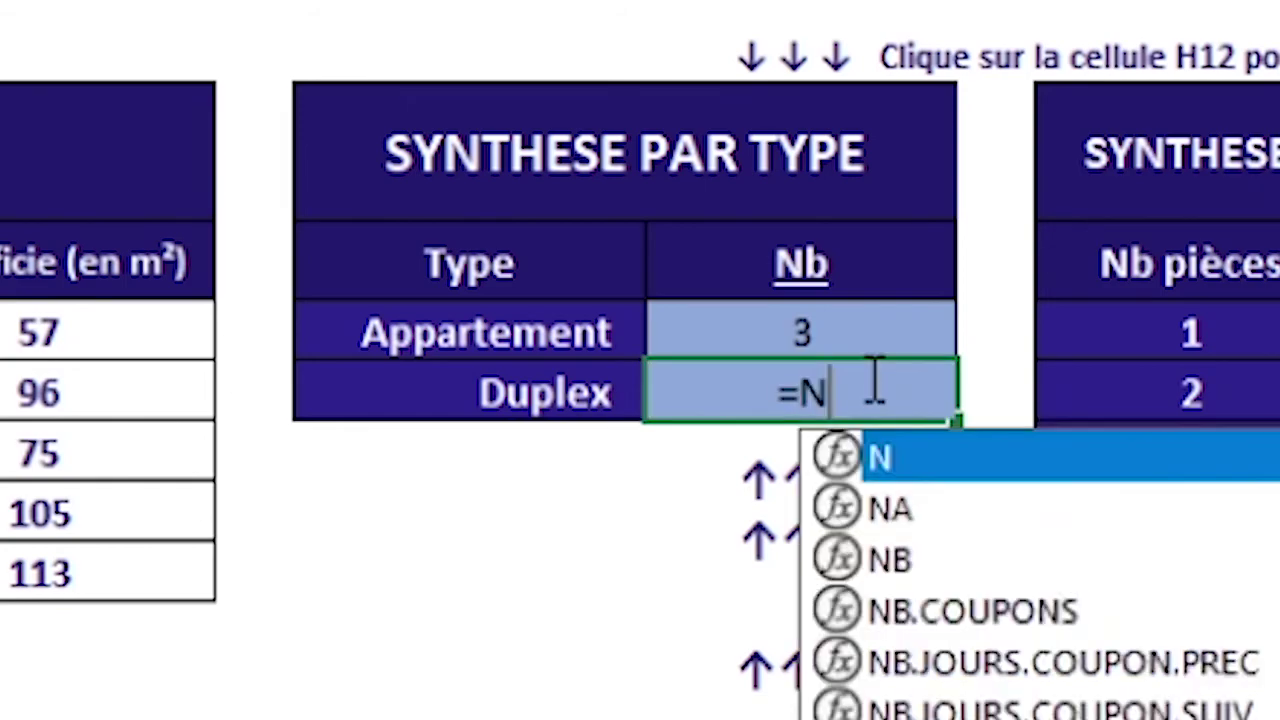
type("B.SI(")
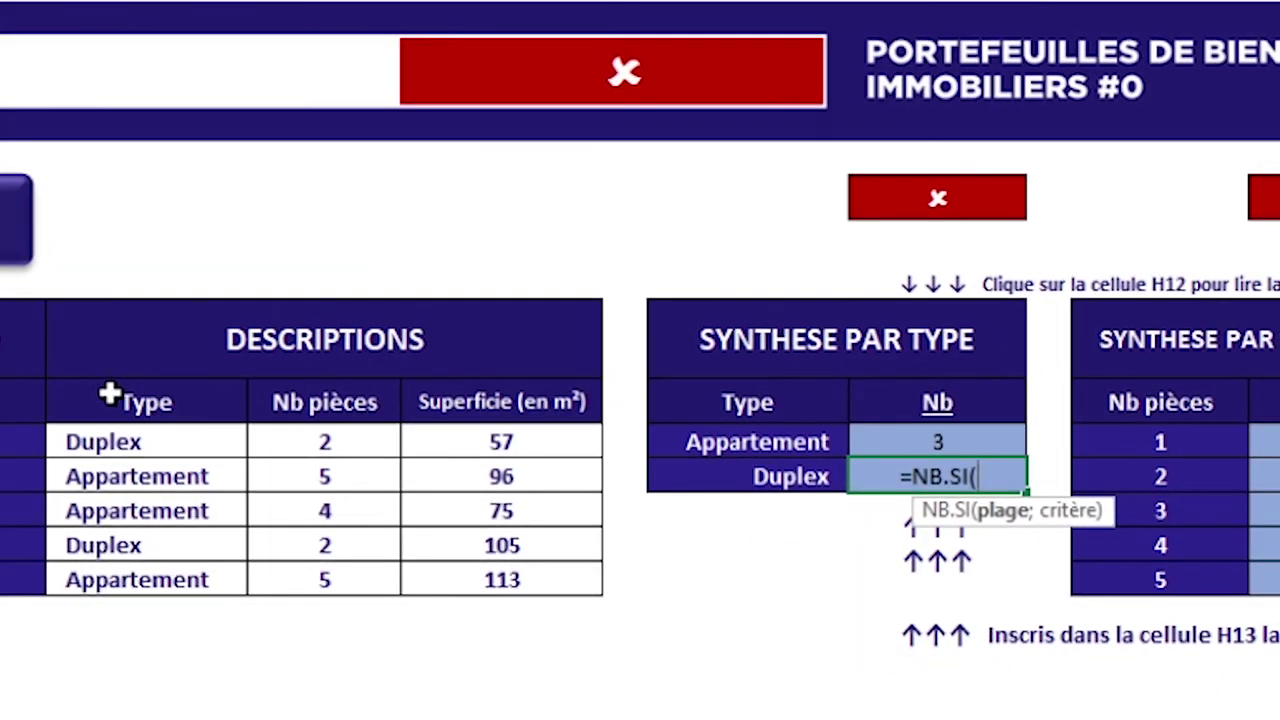
left_click_drag(120, 441, 137, 576)
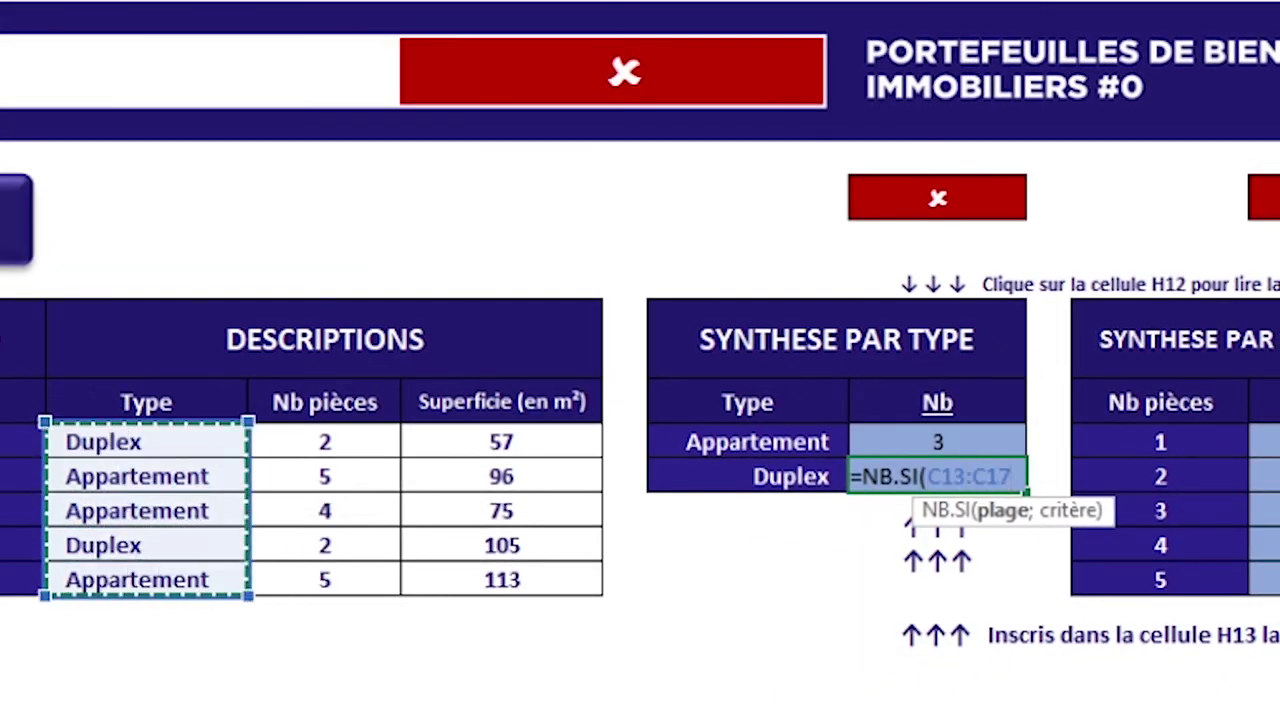
type(";")
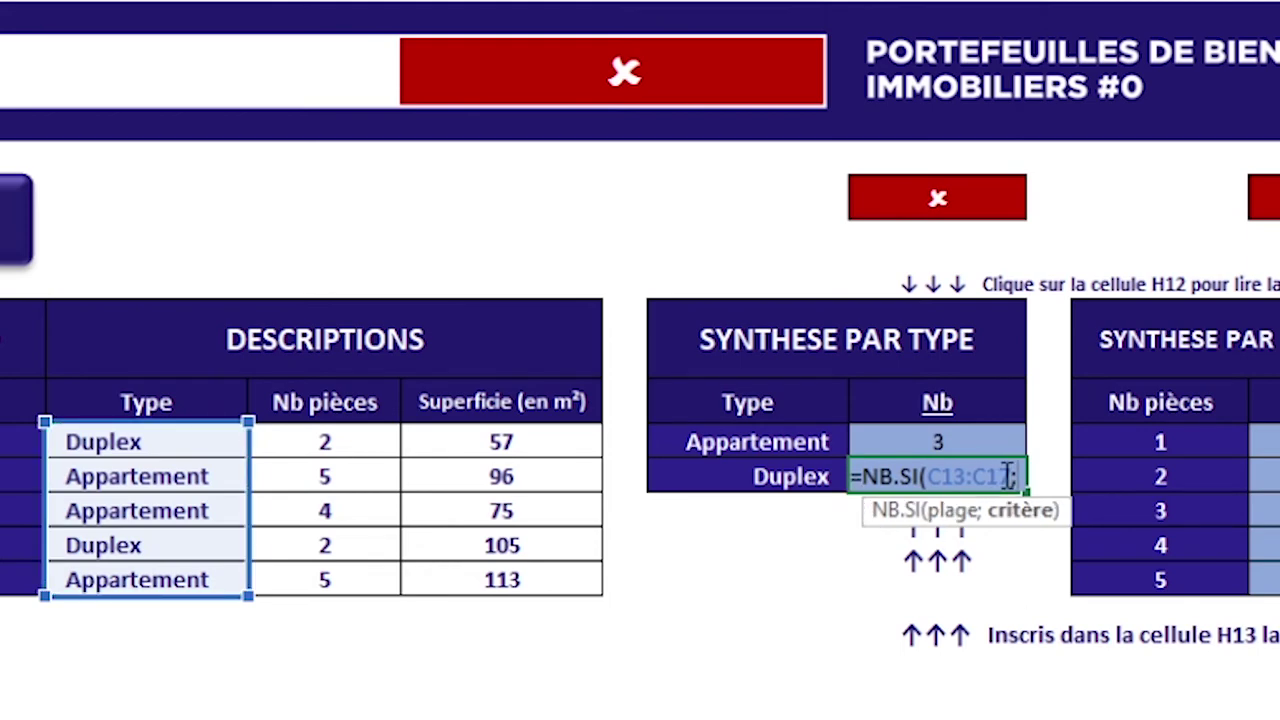
type("\"D")
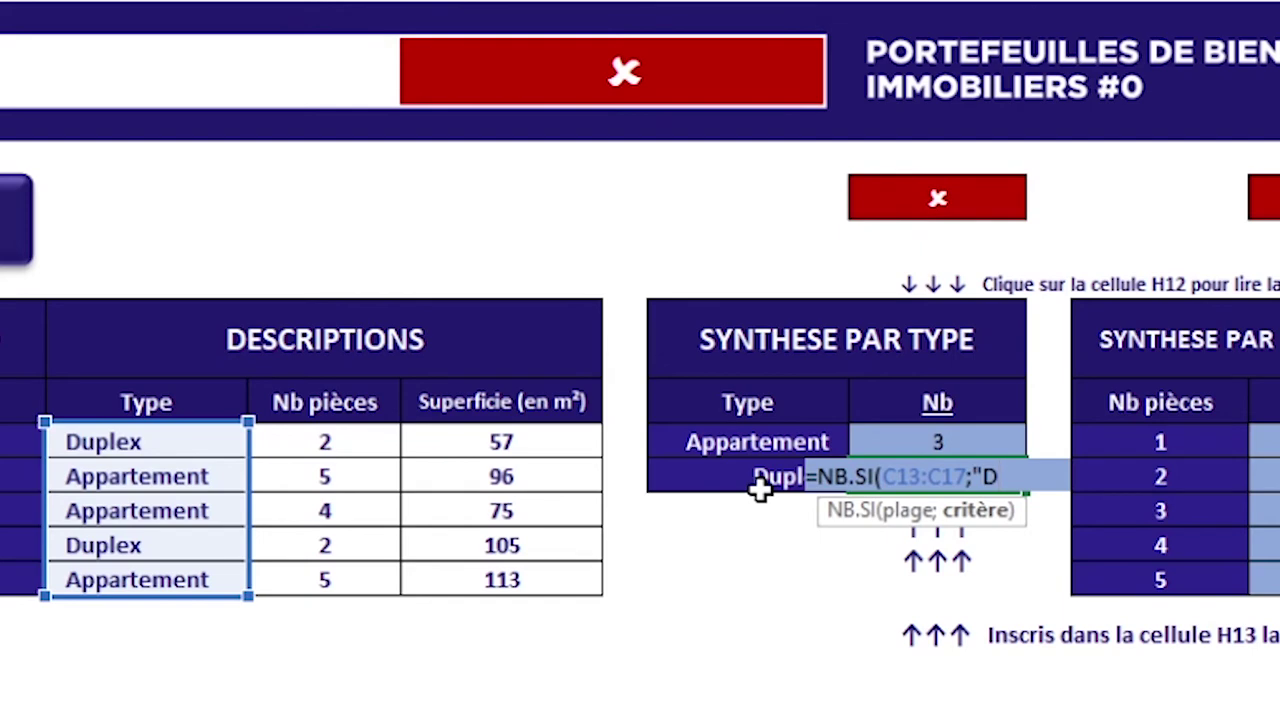
type("uplex\"")
key("BackSpace")
key("BackSpace")
key("BackSpace")
key("BackSpace")
key("BackSpace")
key("BackSpace")
key("BackSpace")
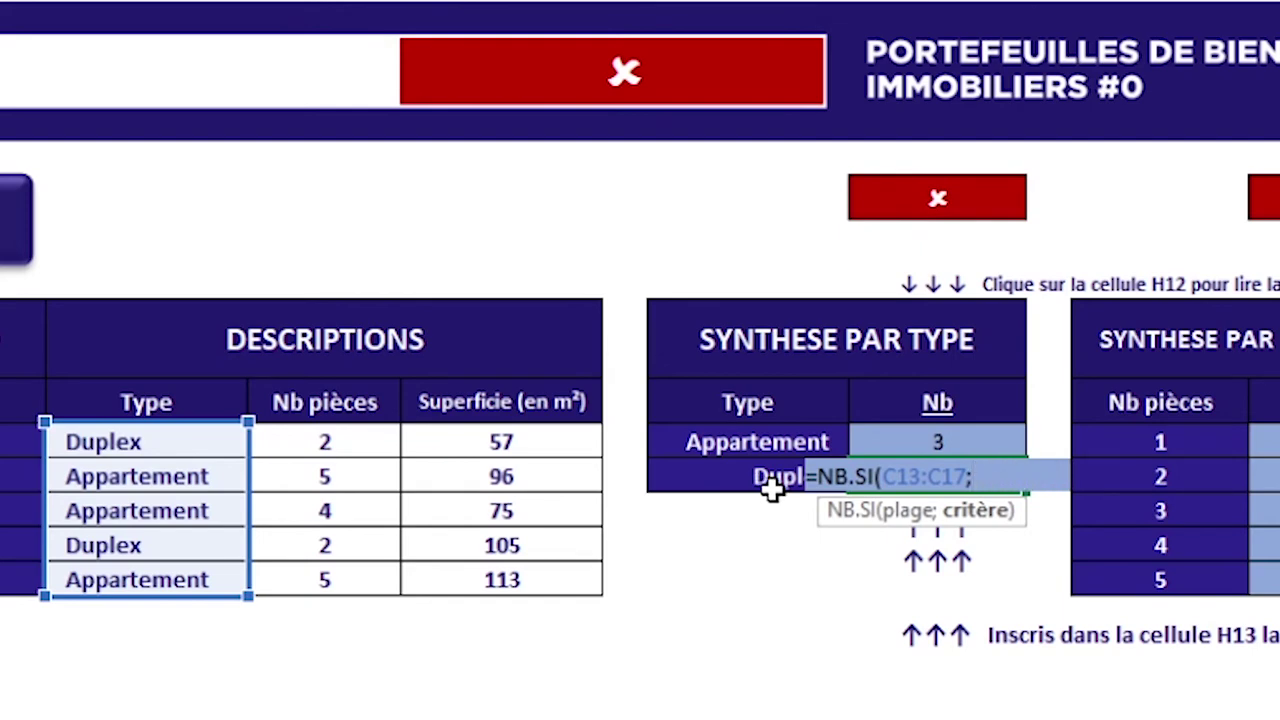
left_click(728, 479)
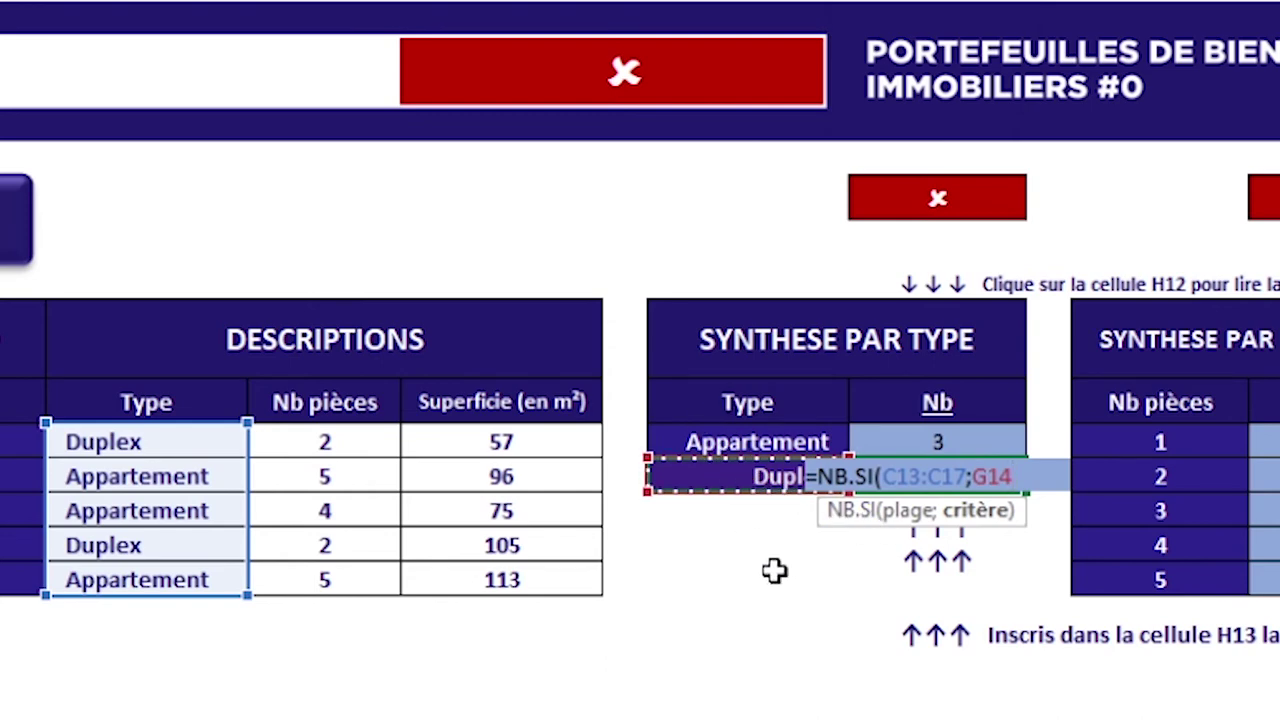
type(")")
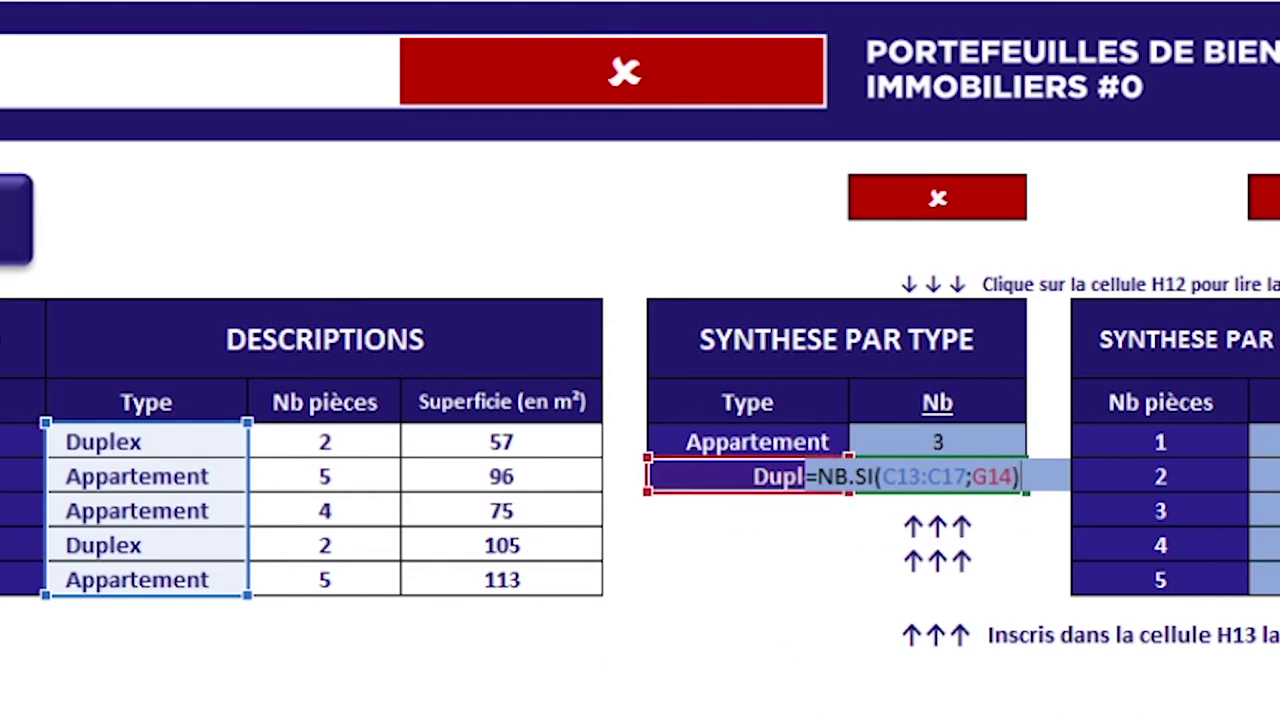
key("Return")
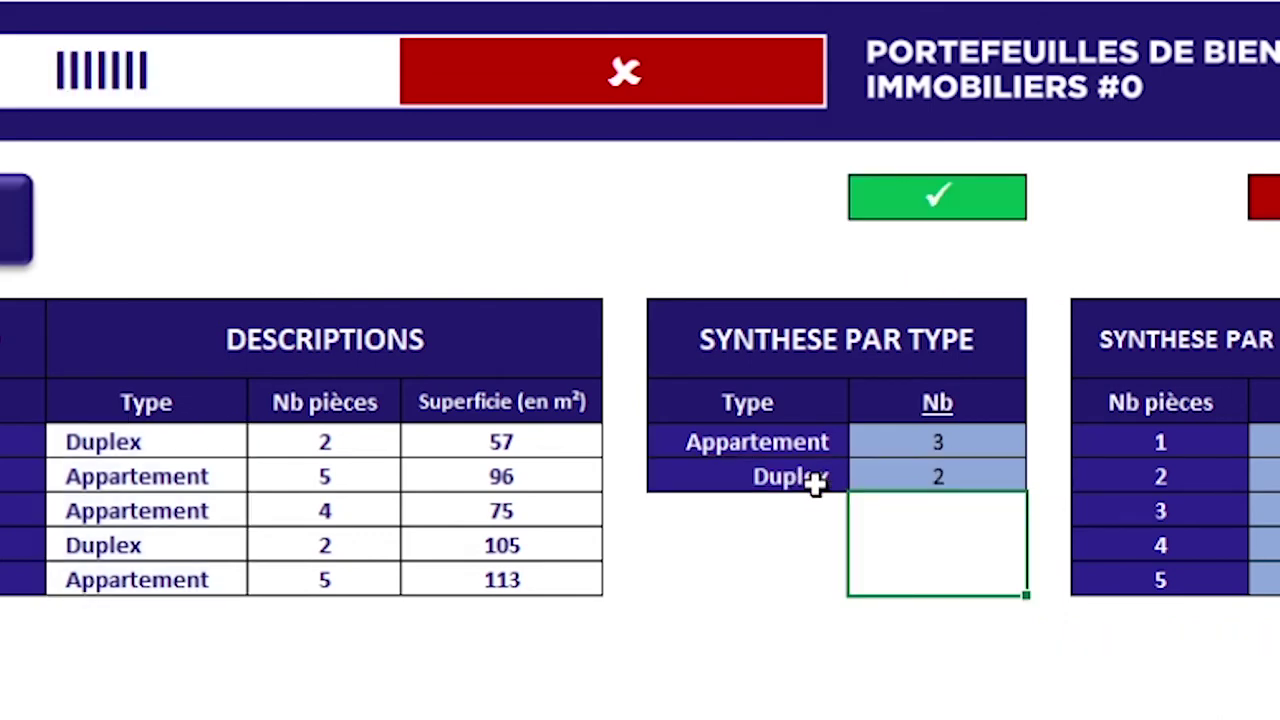
- Verify the Duplex and Appartement counts against the five Type entries
left_click(932, 472)
left_click(780, 472)
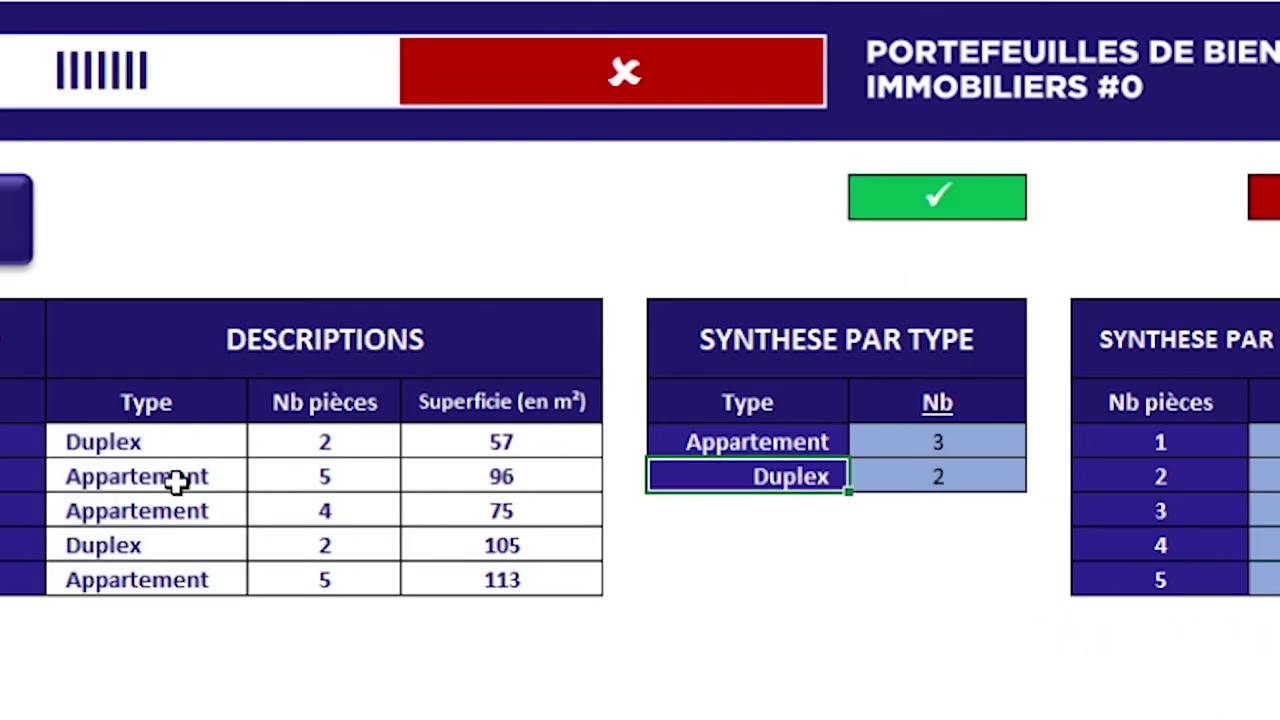
left_click_drag(88, 446, 106, 580)
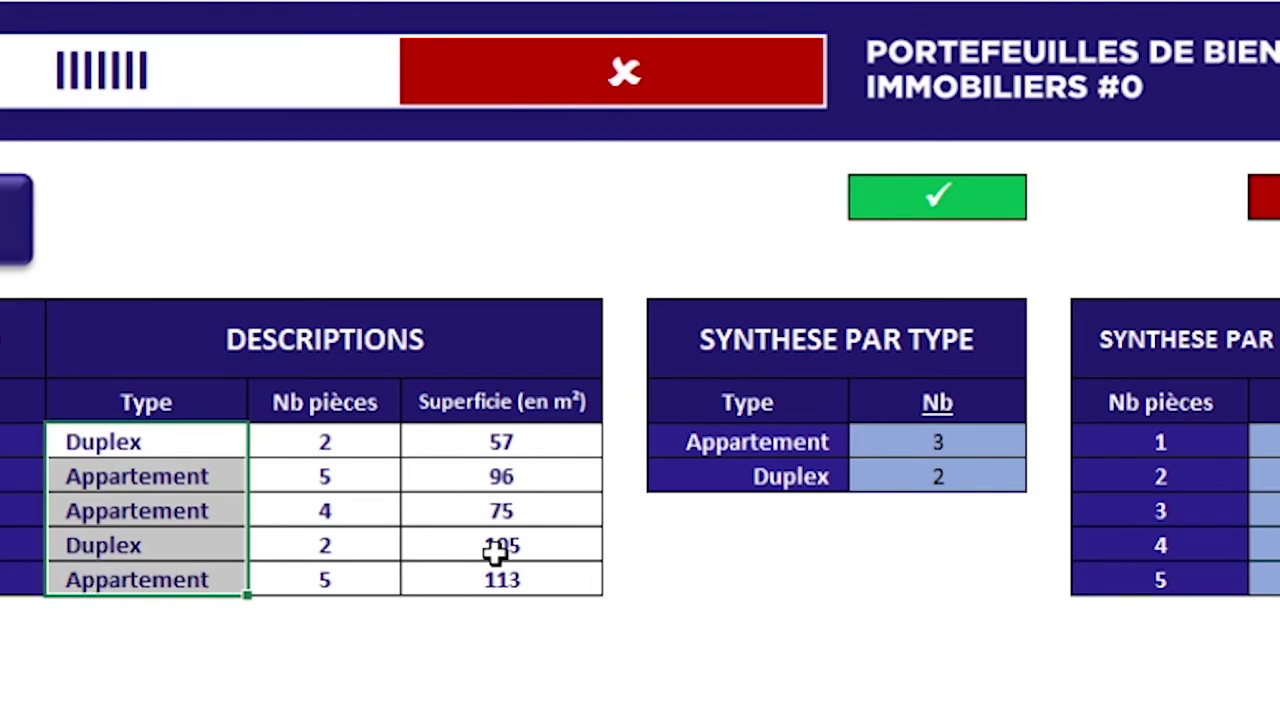
left_click(1262, 441)
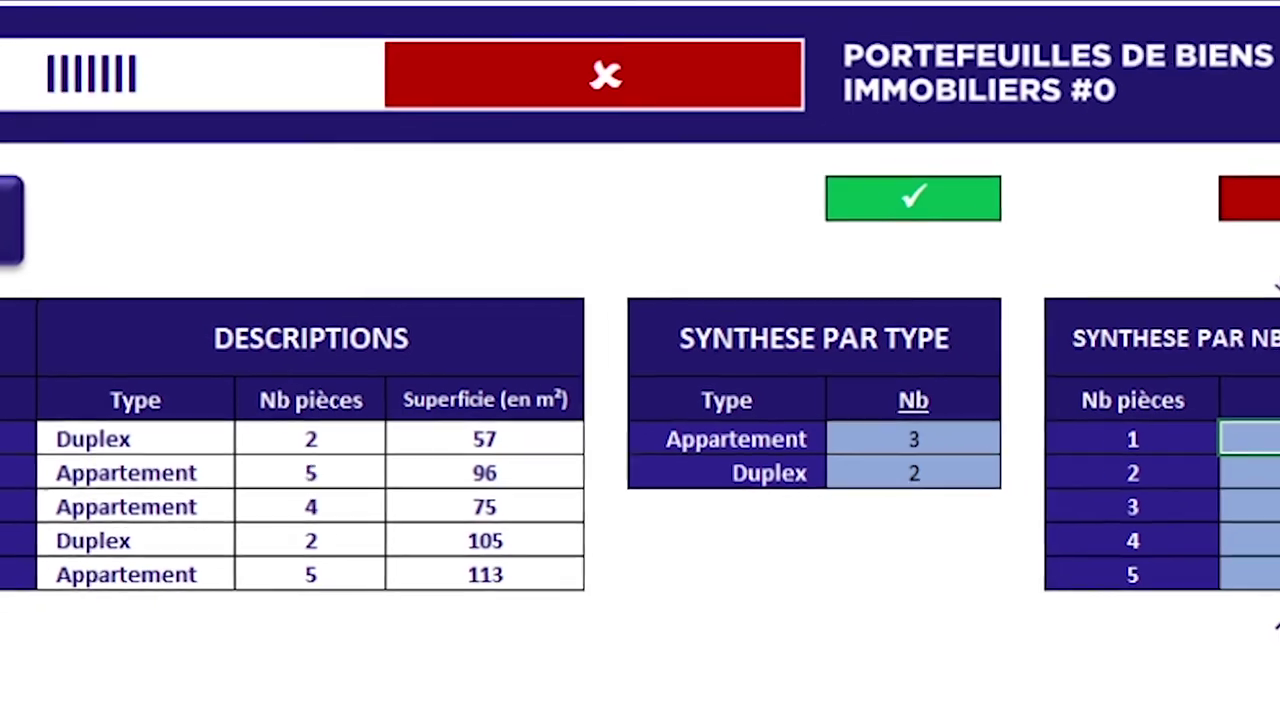
- Enter =NB.SI($D$13:$D$17;J13) in the 1-room count cell, showing 0
type("=NB.S")
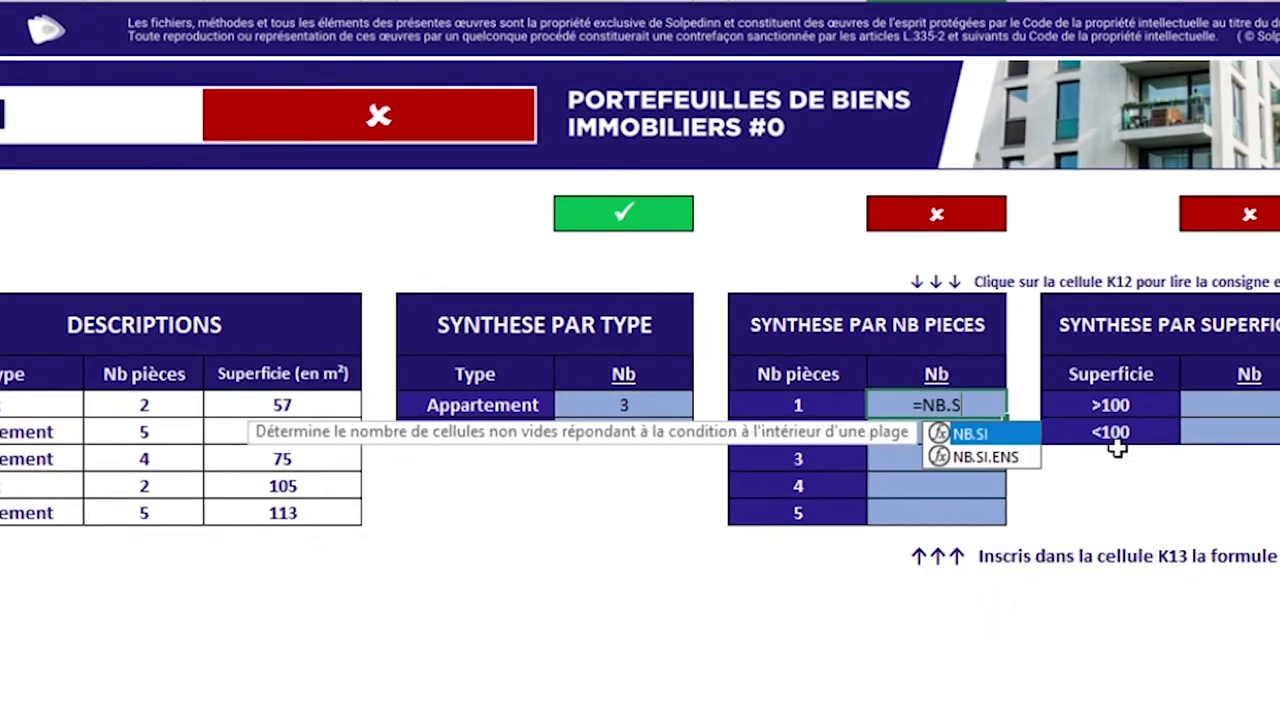
type("I(")
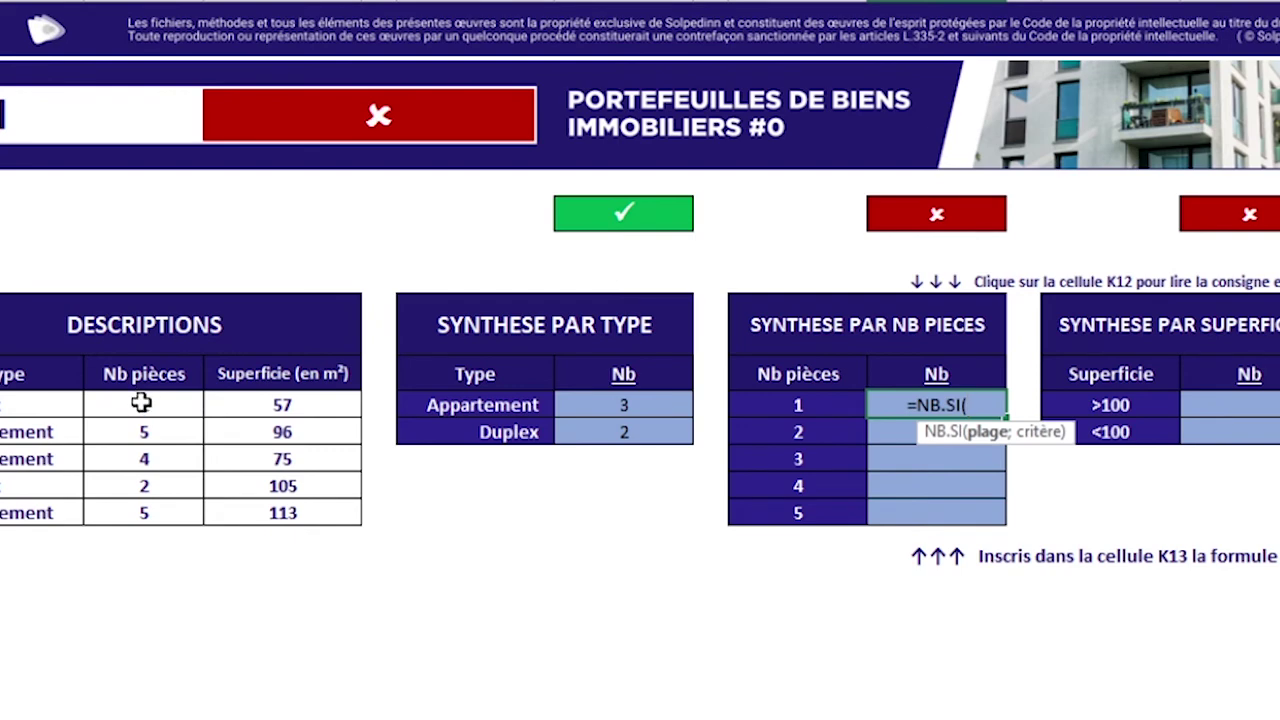
left_click_drag(143, 404, 141, 513)
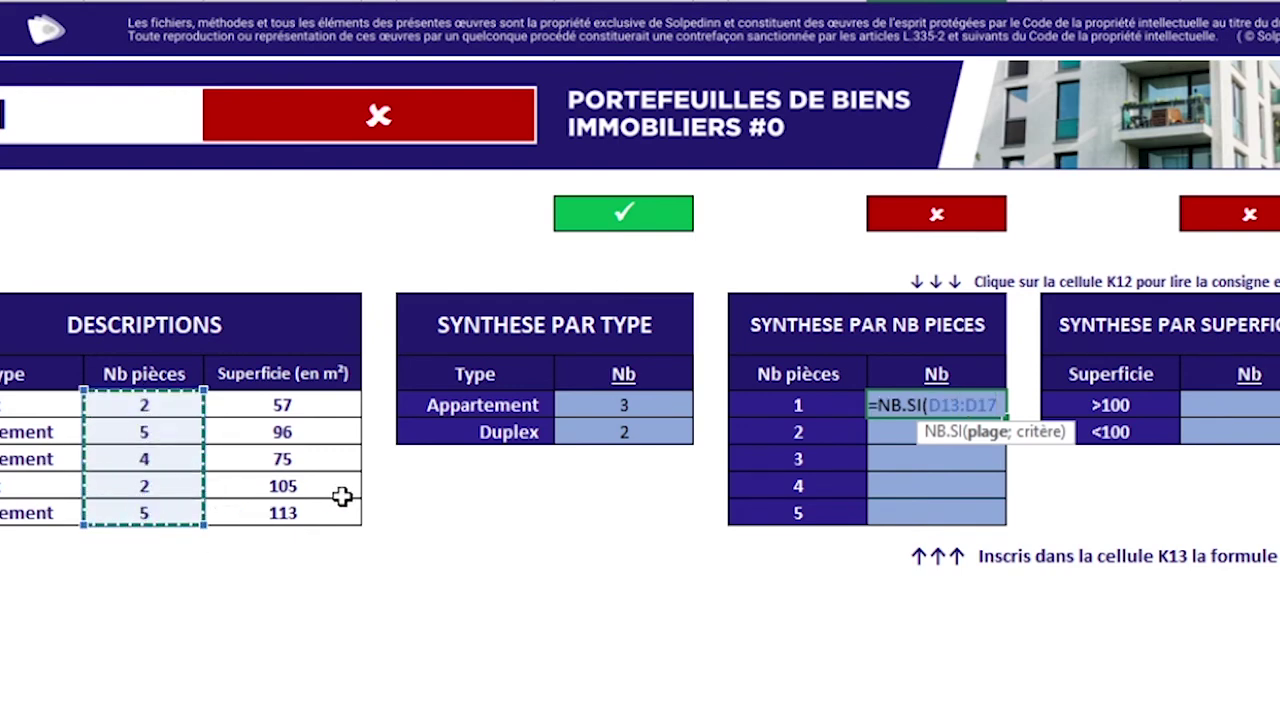
key("F4")
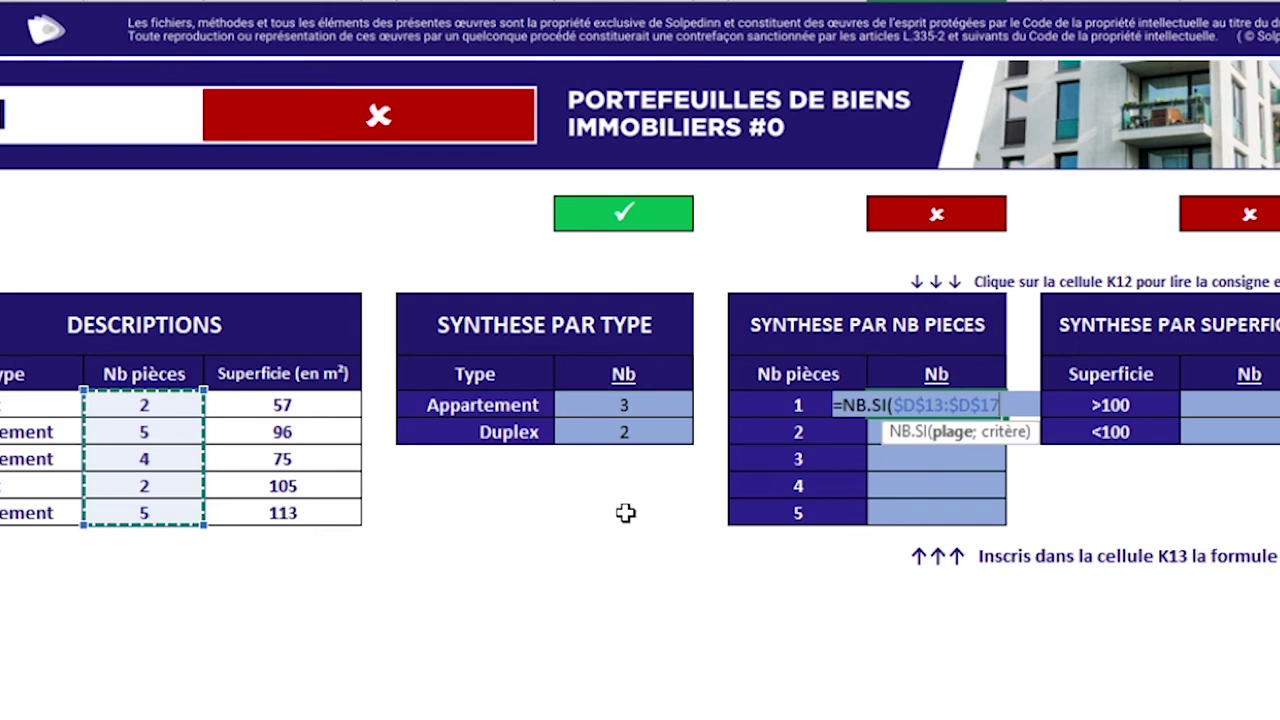
type(";")
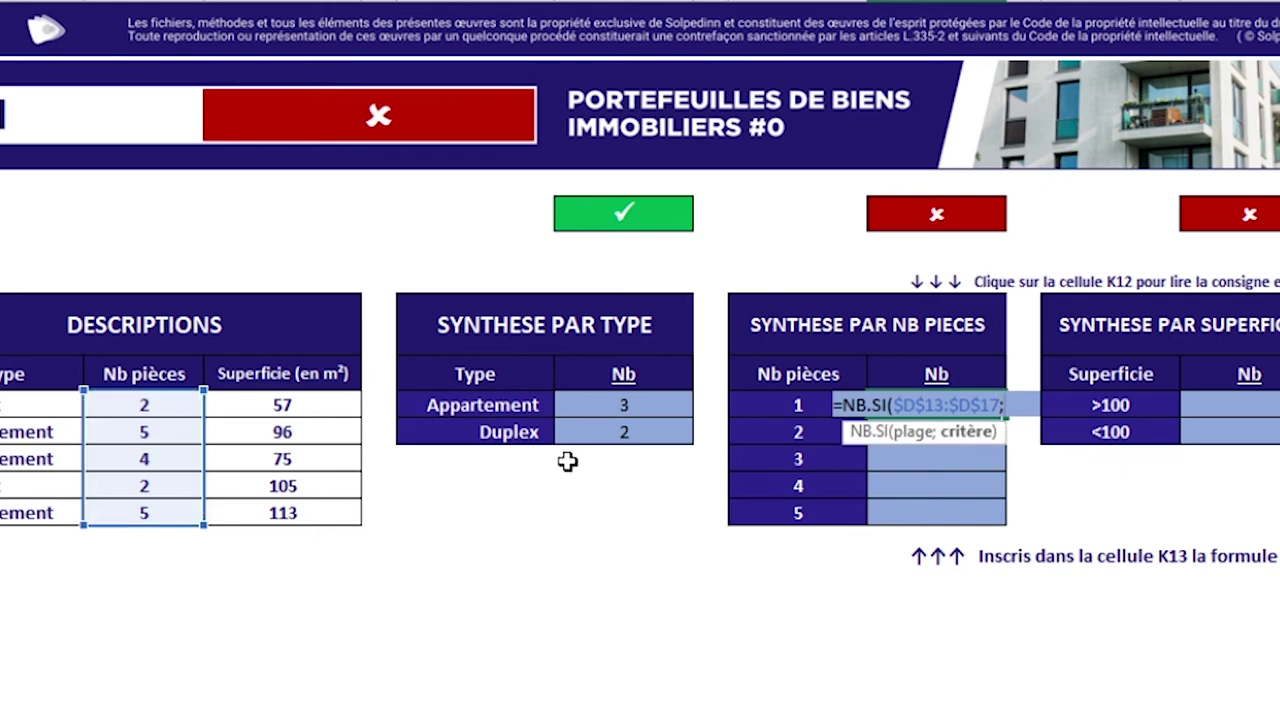
left_click(803, 404)
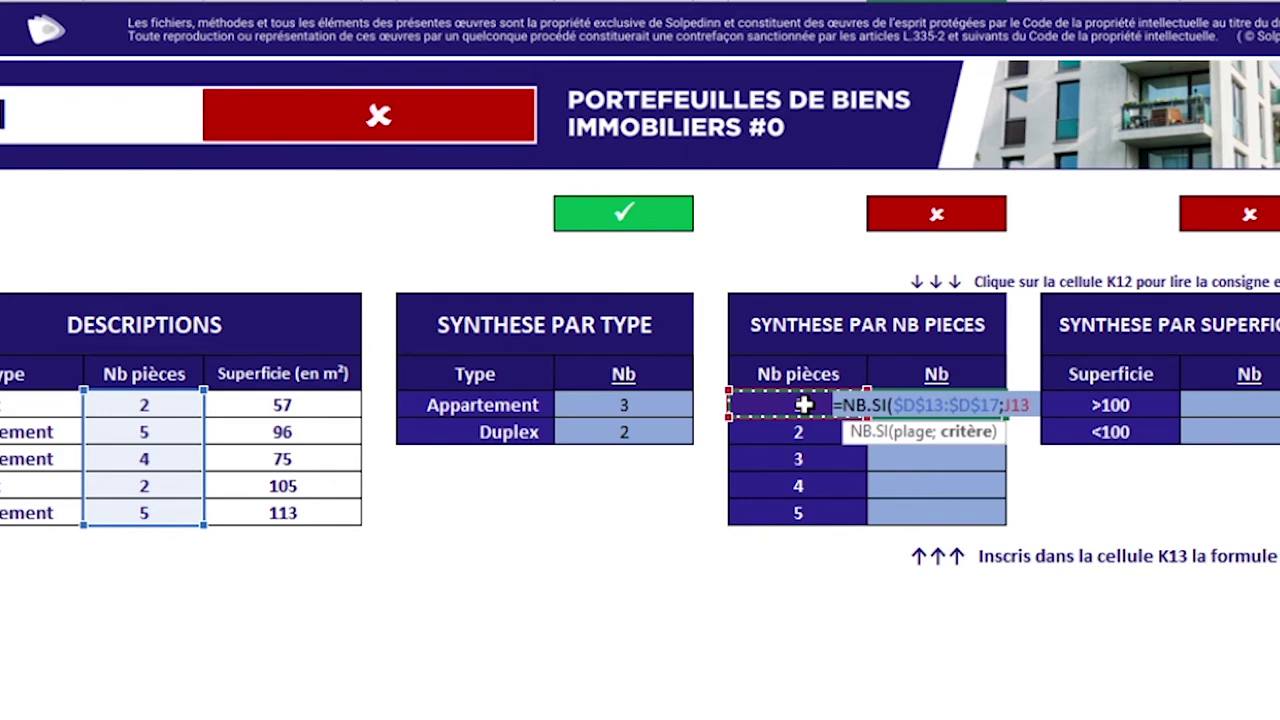
key("Return")
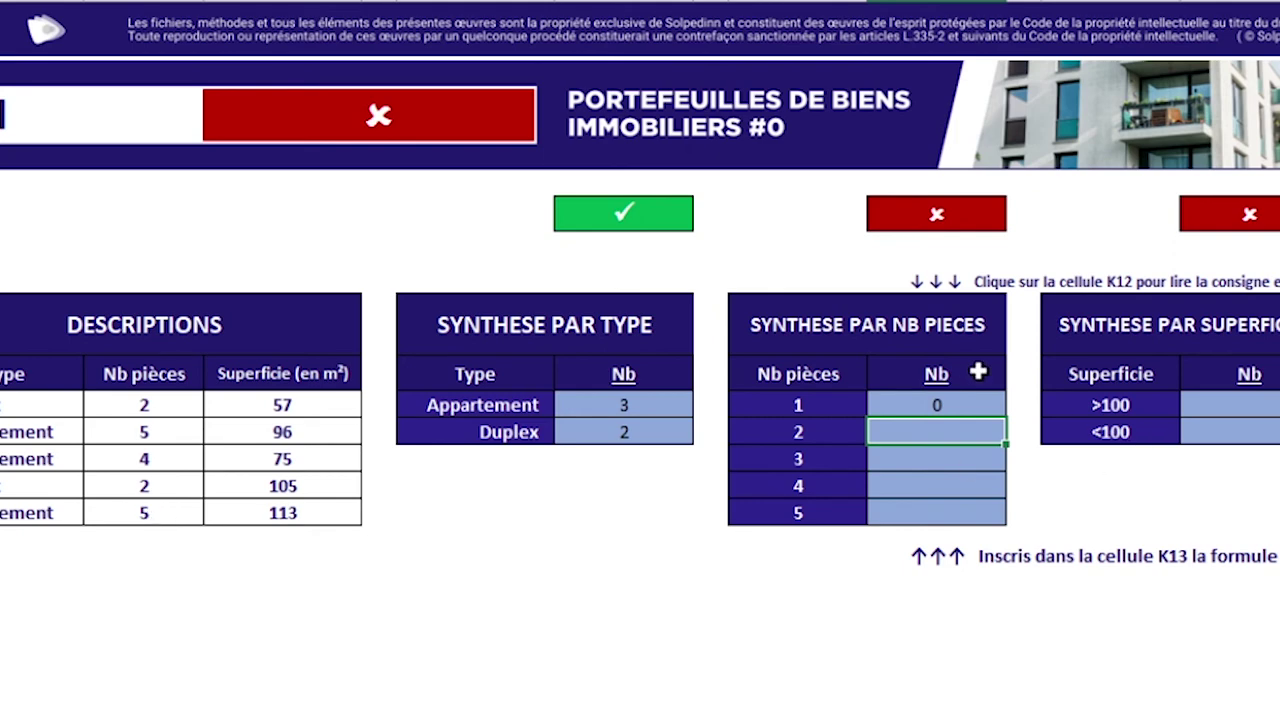
left_click(982, 402)
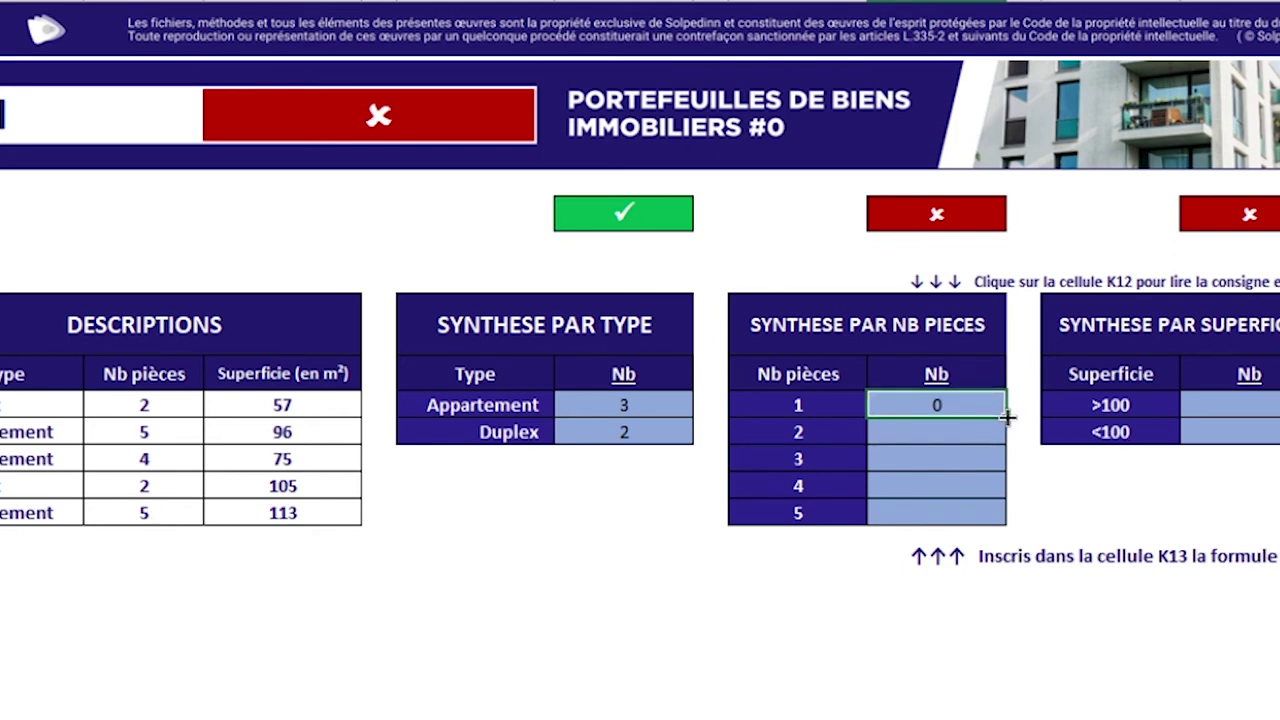
left_click_drag(1003, 416, 1011, 526)
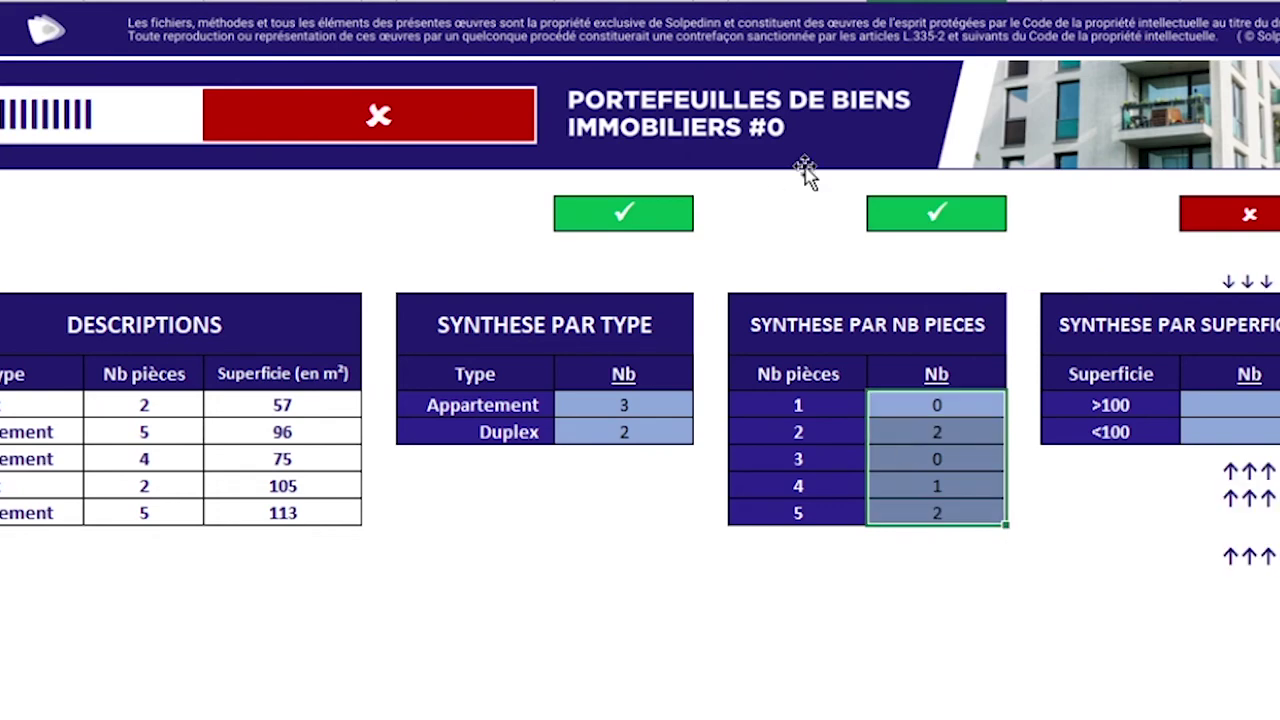
left_click(948, 433)
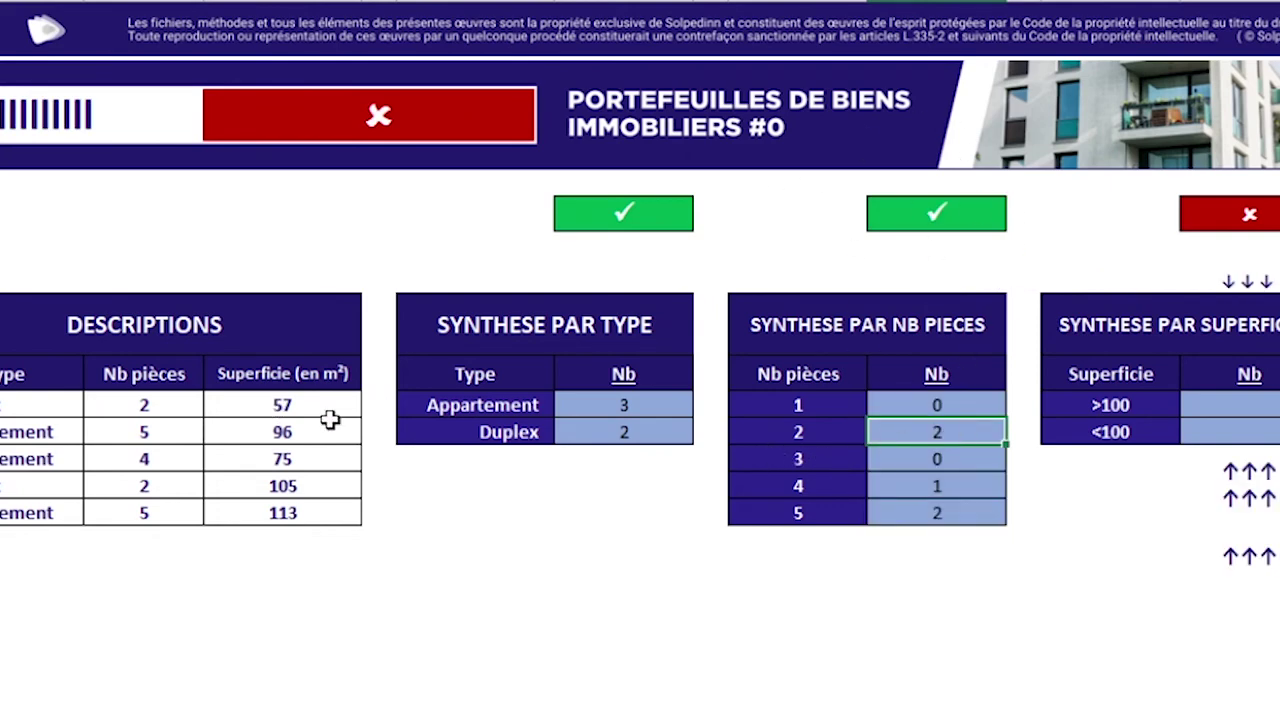
left_click(151, 404)
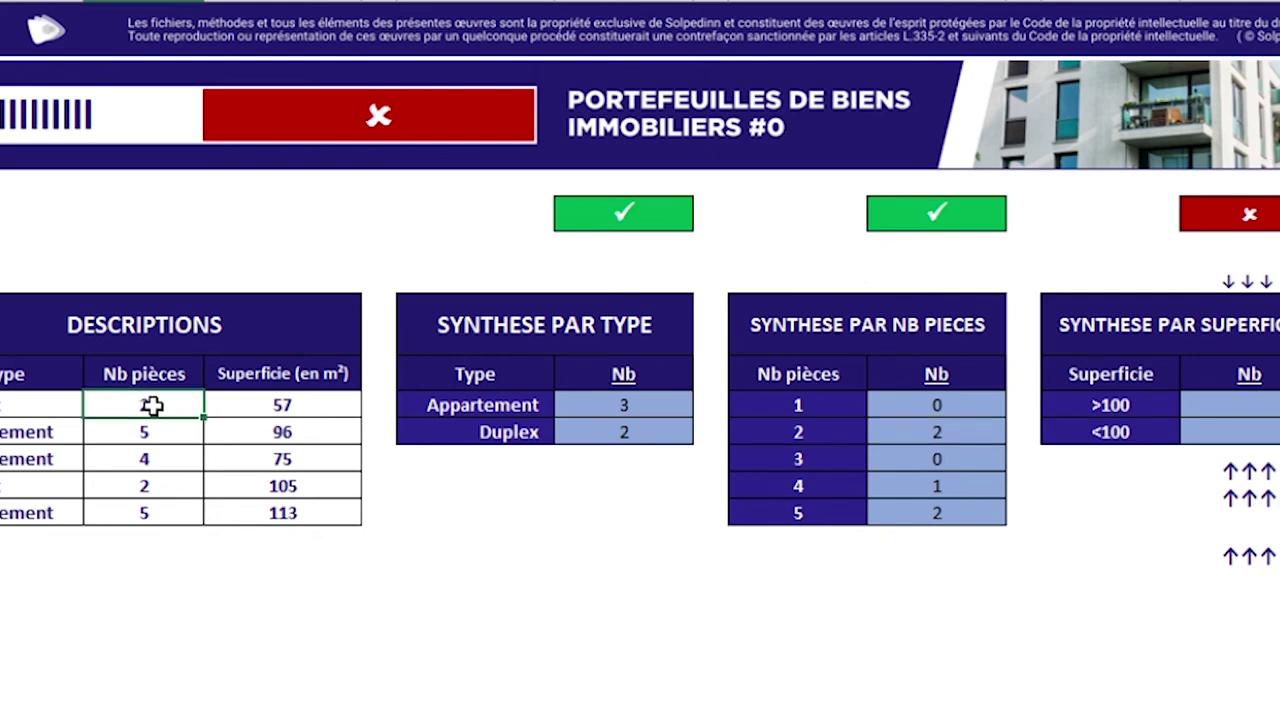
left_click(160, 488, "ctrl")
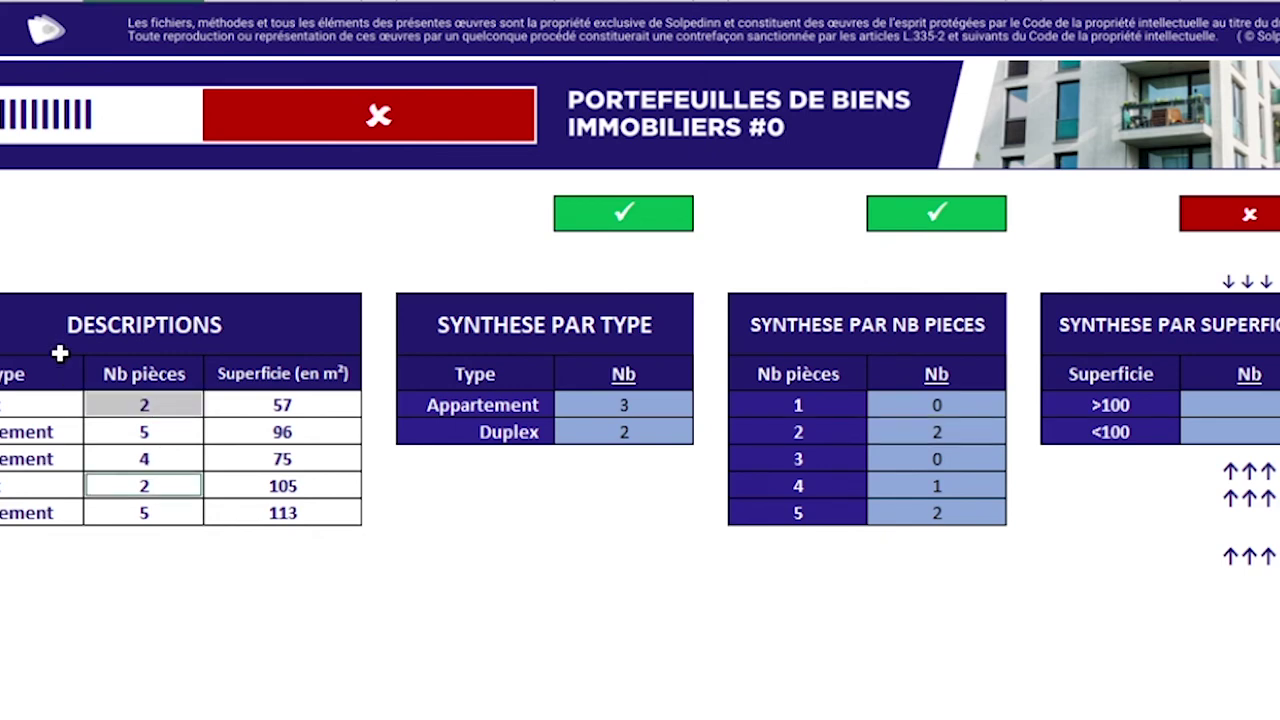
left_click(984, 458)
left_click(806, 458)
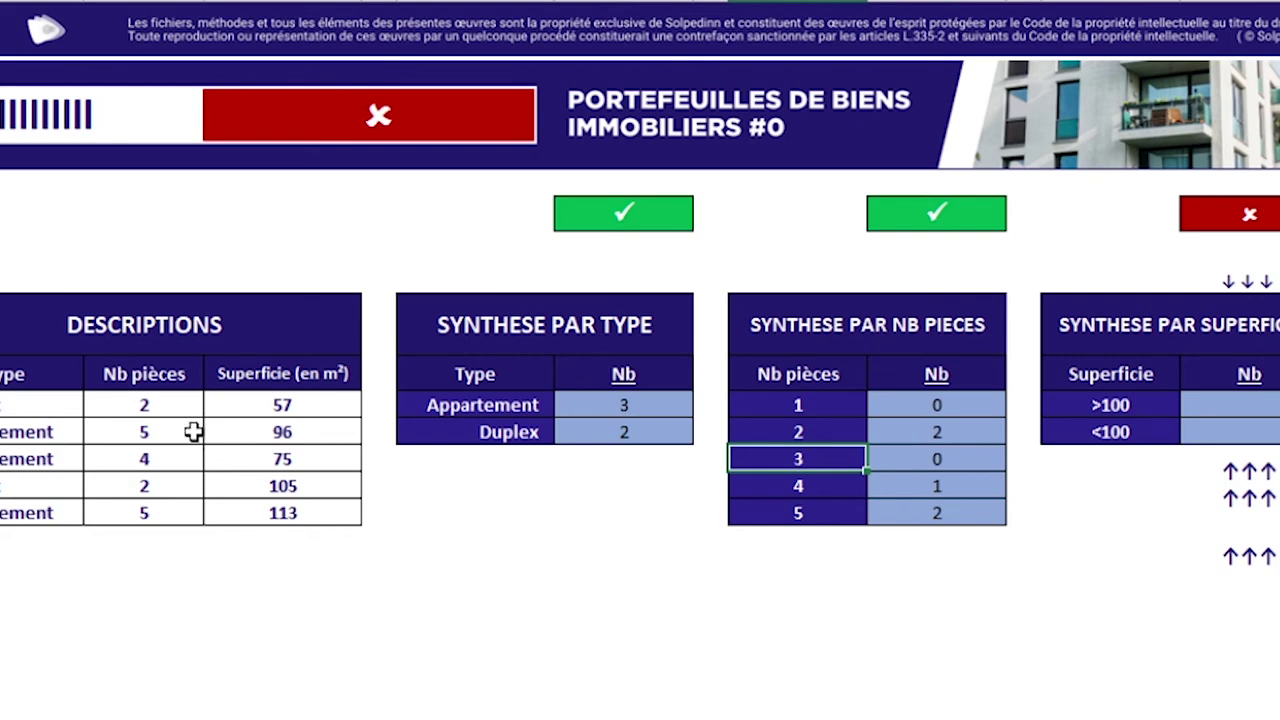
left_click(915, 488)
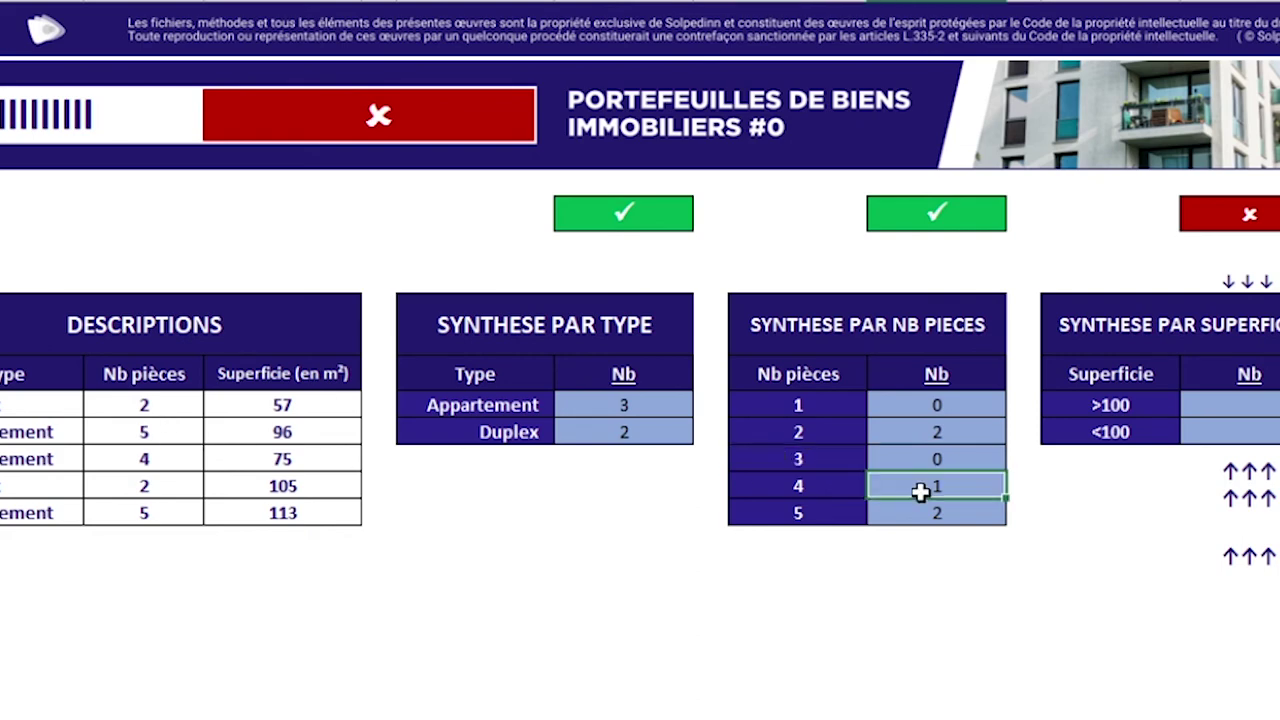
left_click(148, 455)
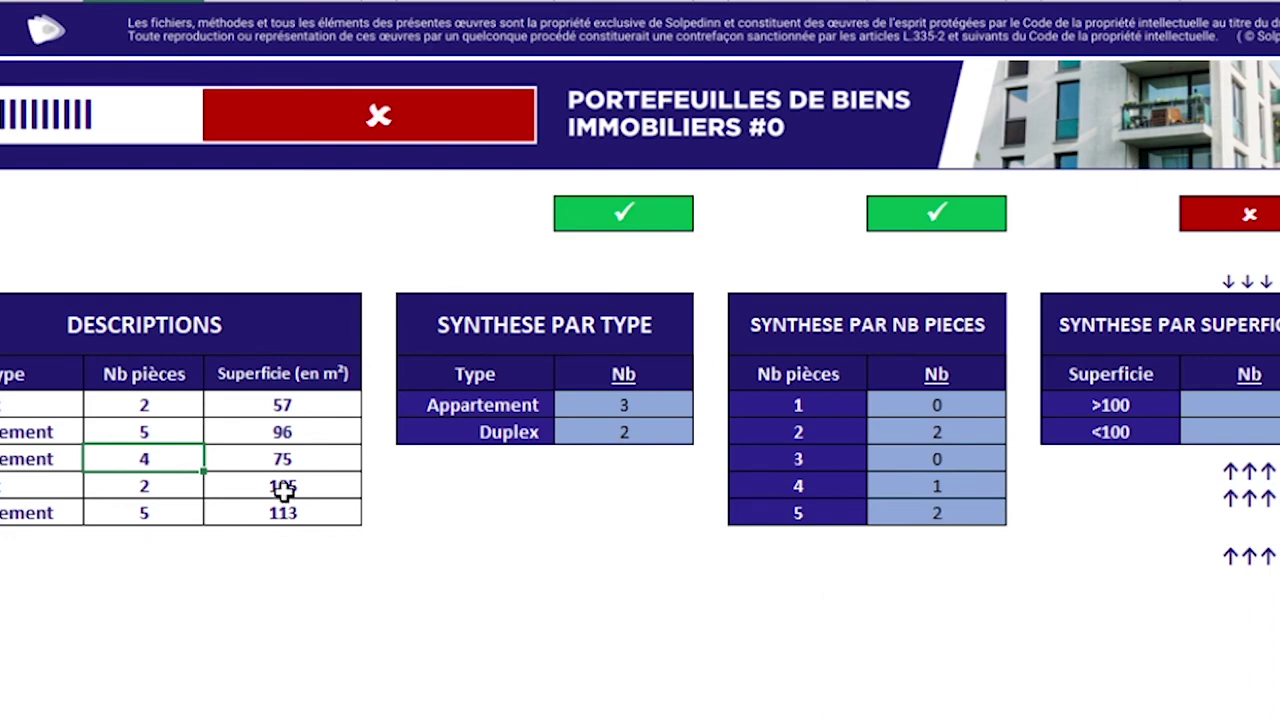
left_click(143, 435)
left_click(148, 512, "ctrl")
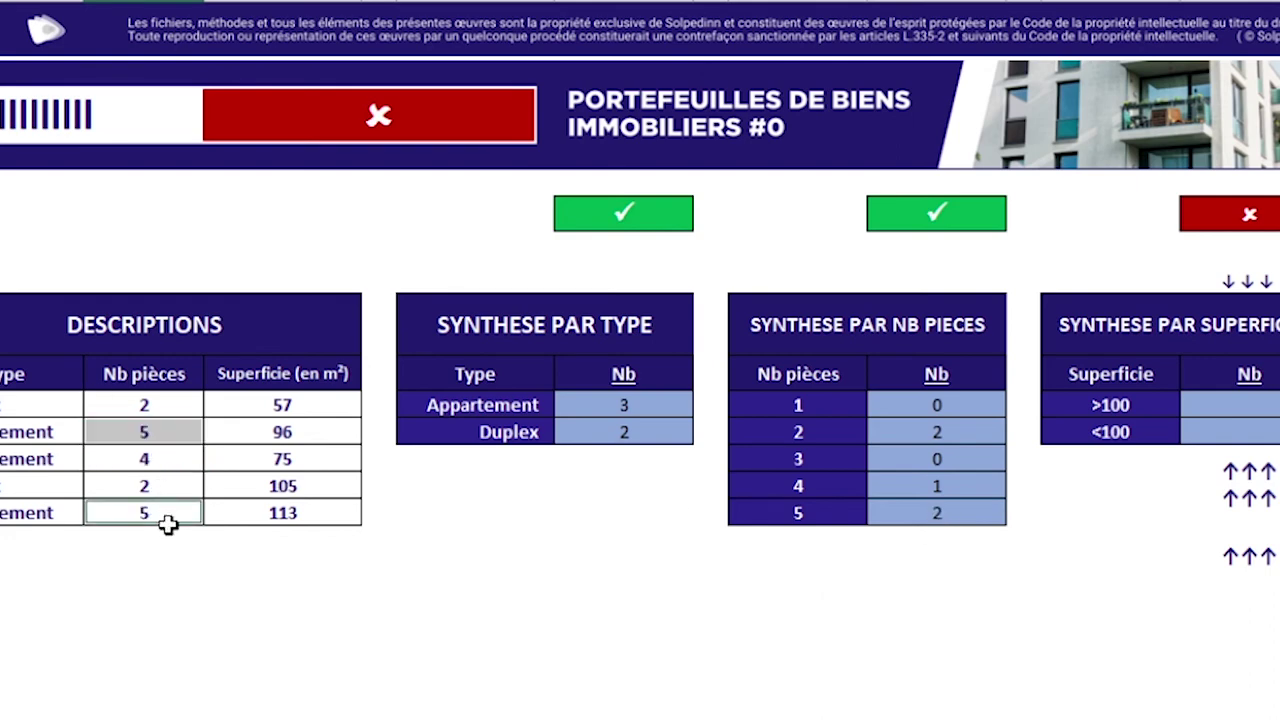
left_click(966, 532)
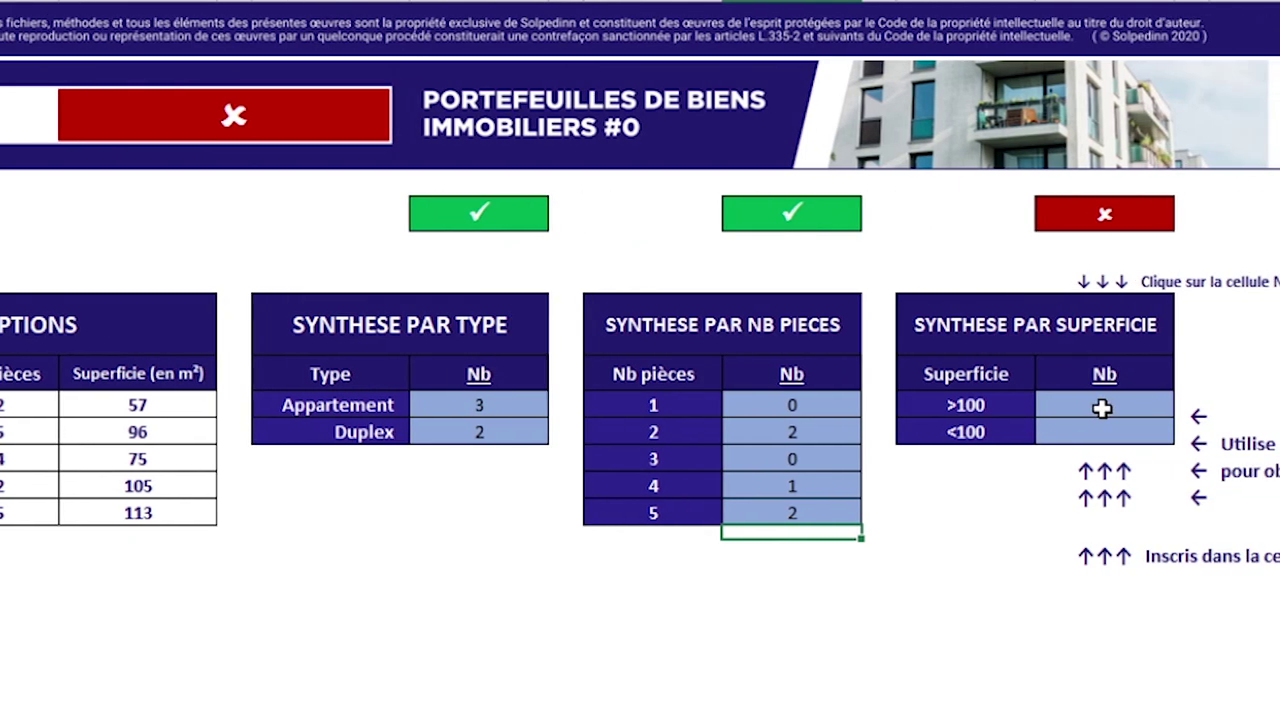
- Enter =NB.SI(E13:E17;">100") in the >100 count cell, giving 2
left_click(1101, 408)
type("=")
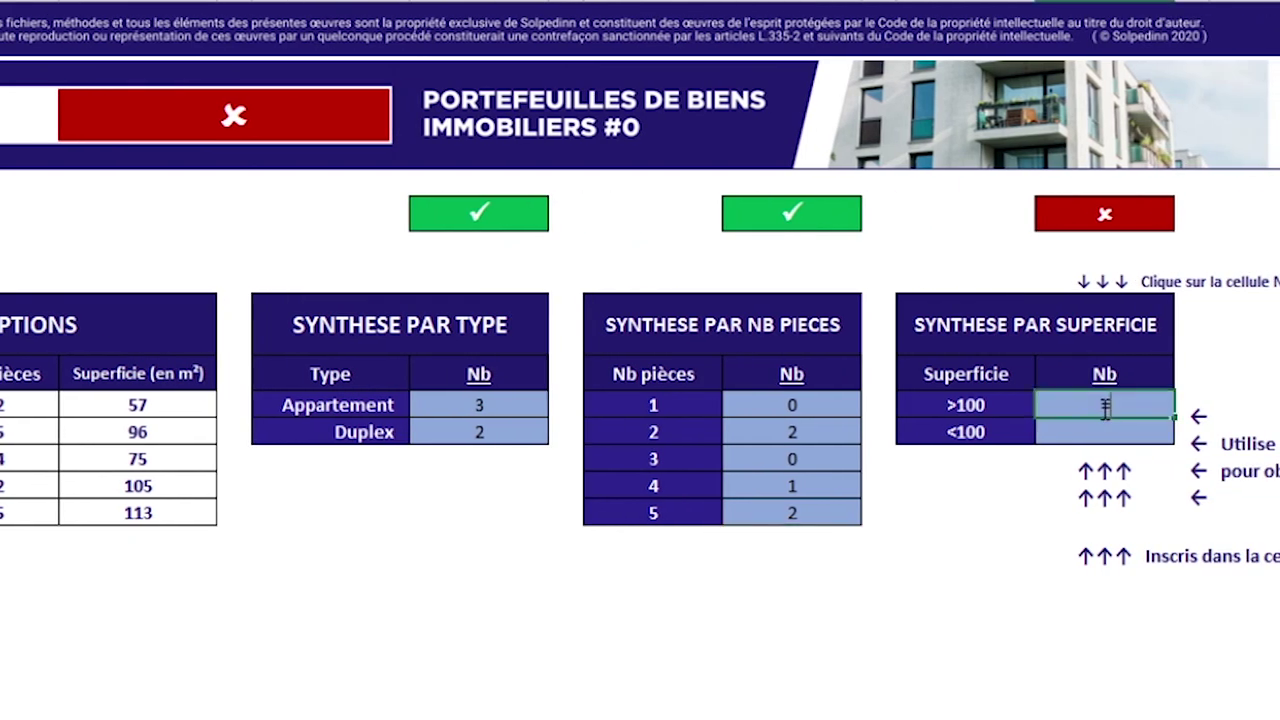
type("NB.SI")
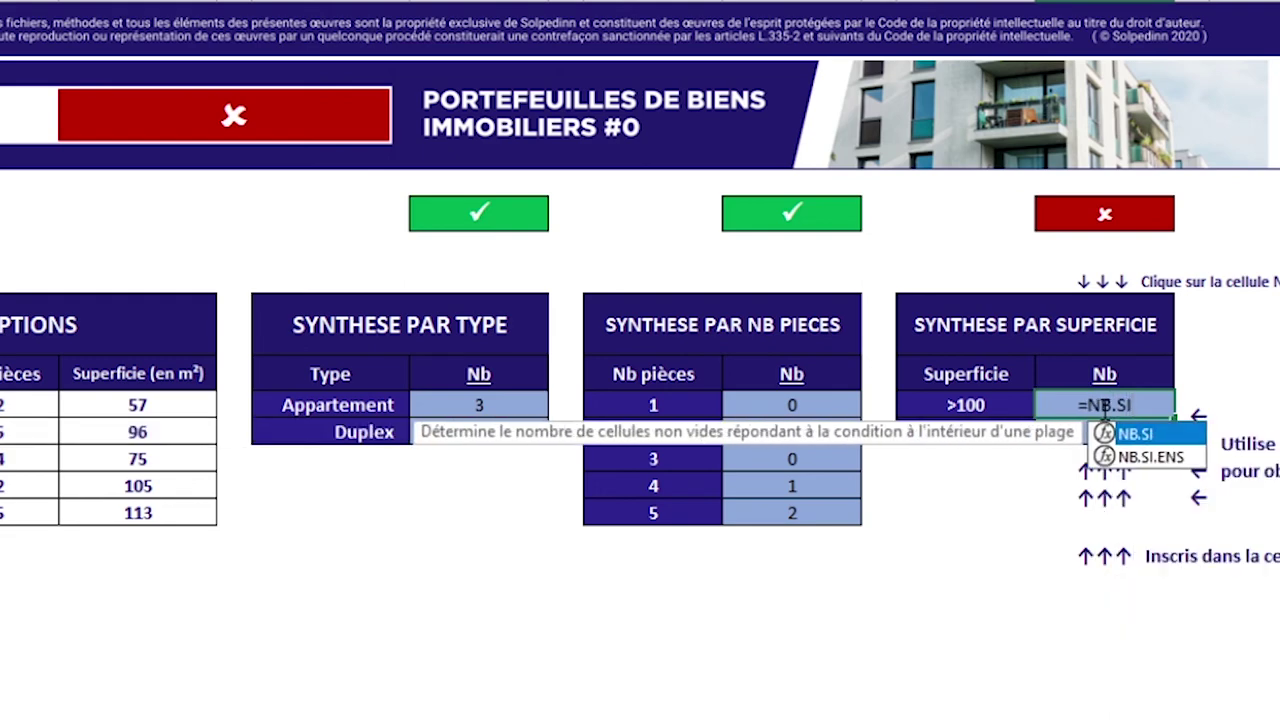
type("(")
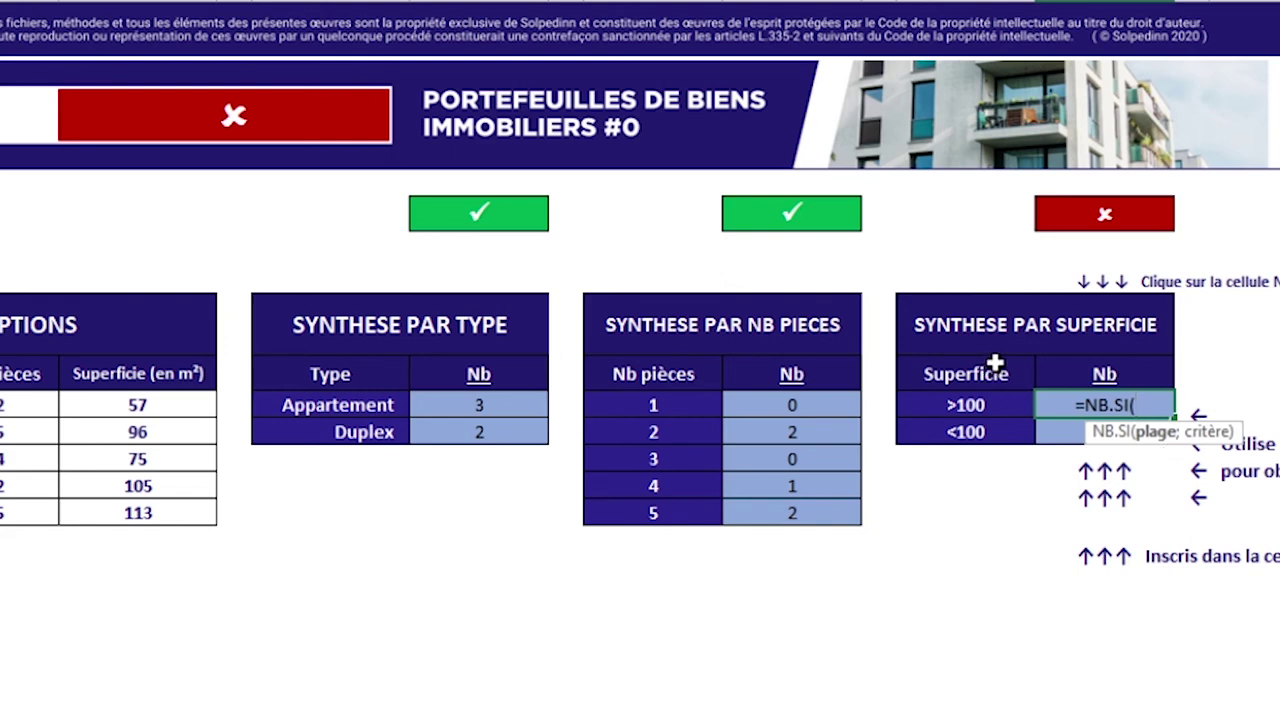
left_click_drag(137, 405, 137, 510)
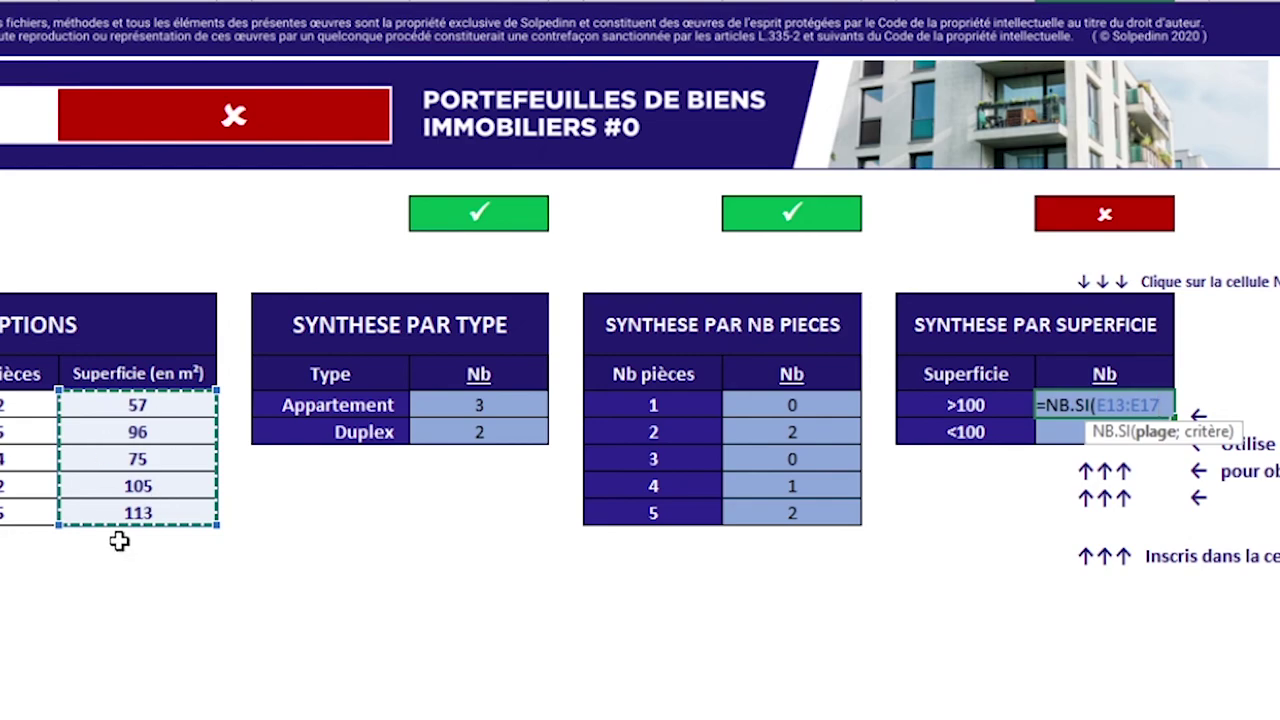
type(";")
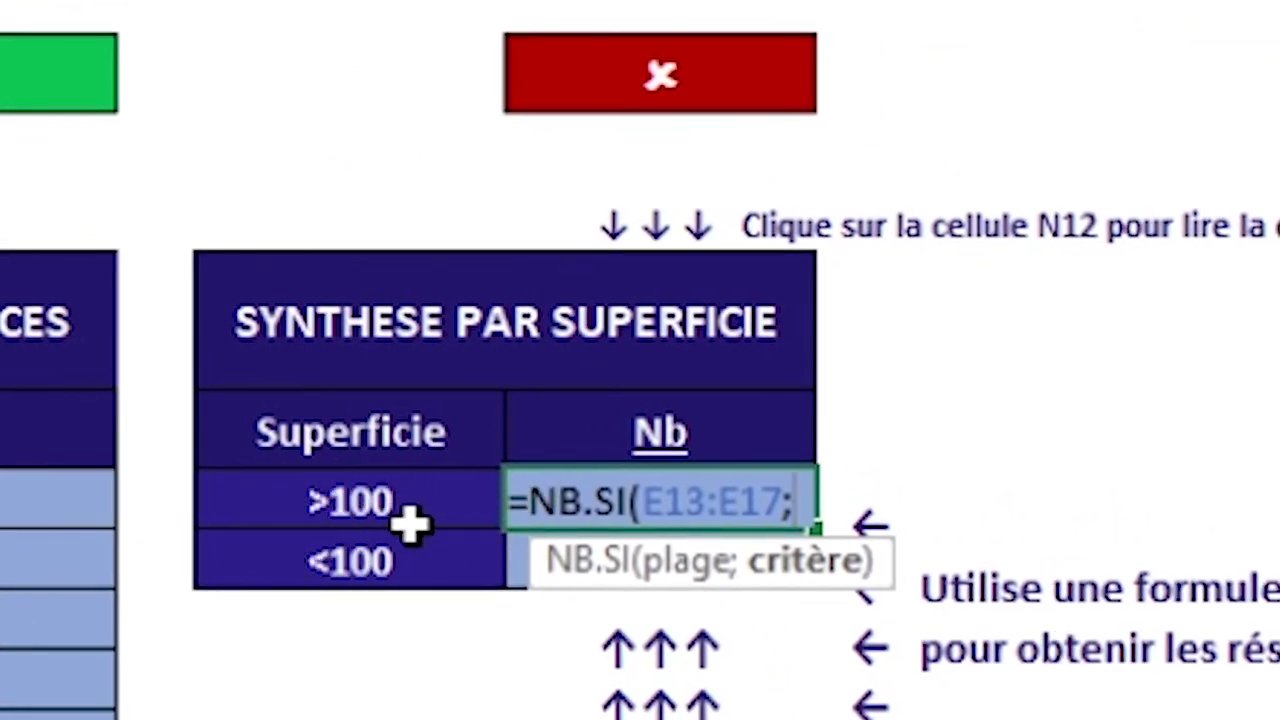
type("\"")
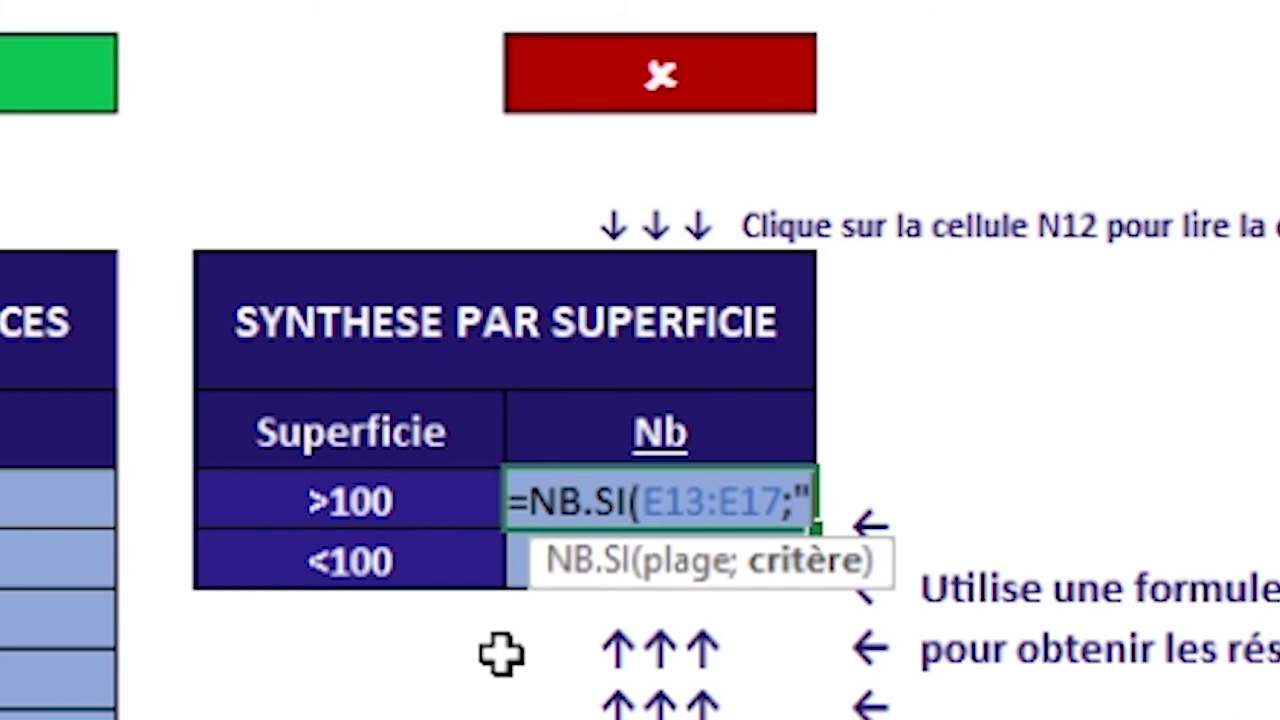
type(">10")
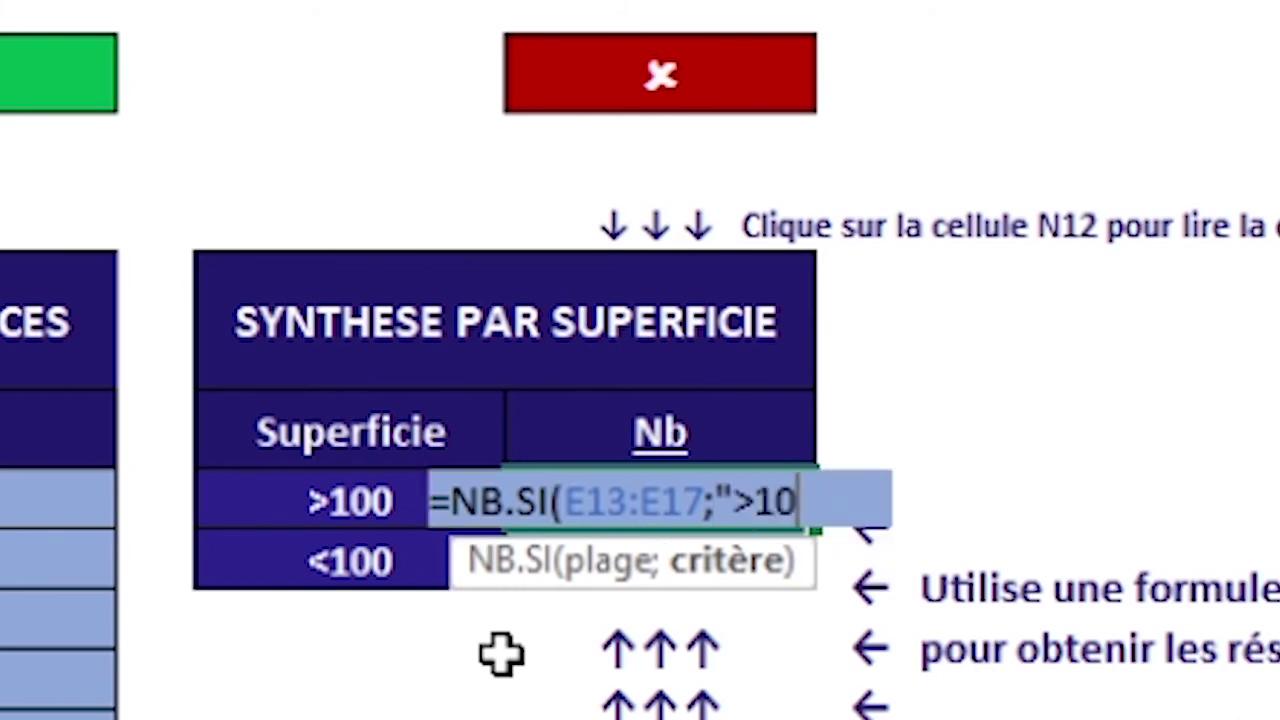
type("0\")")
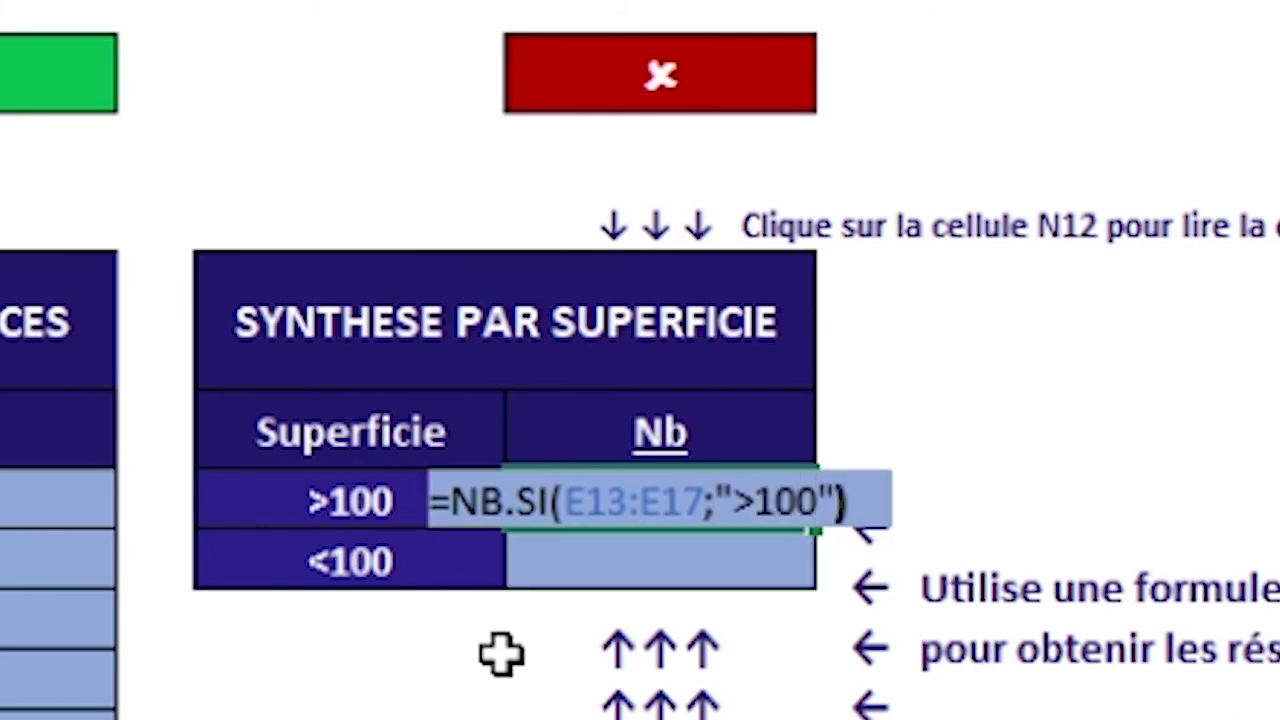
key("Return")
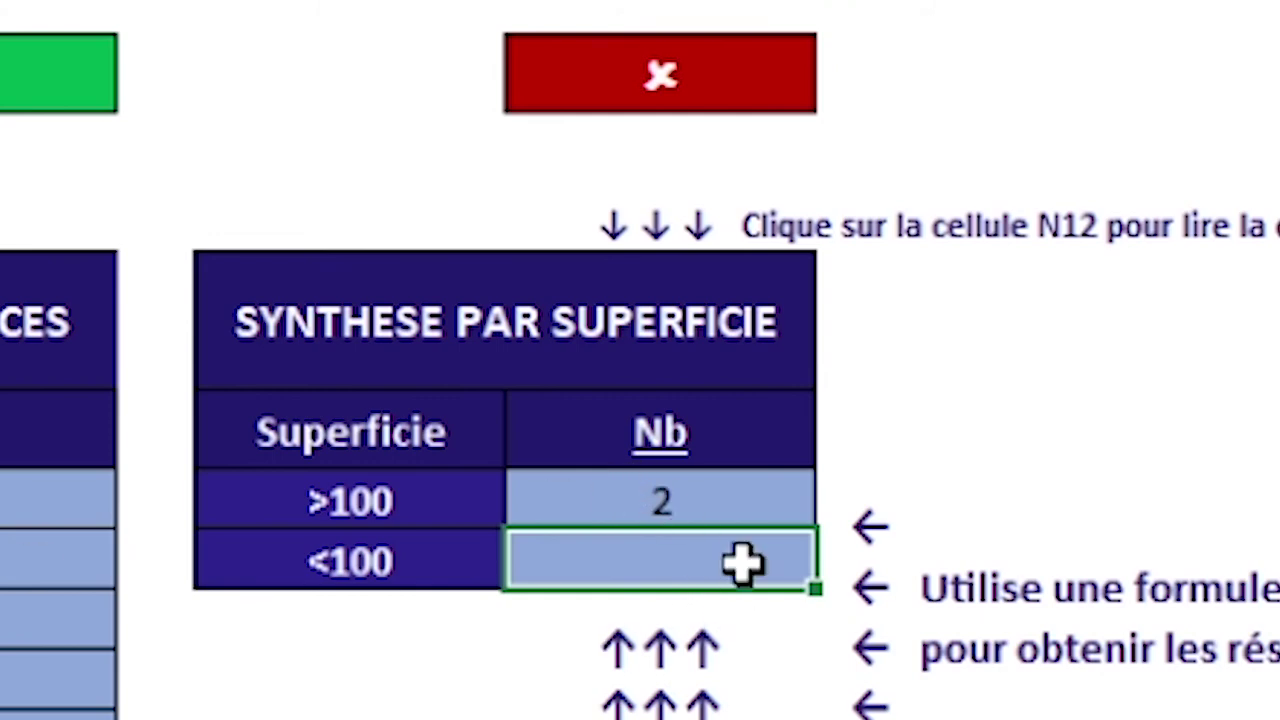
- Enter =NB.SI(E13:E17;M14) in the <100 count cell, giving 3
type("=")
key("Escape")
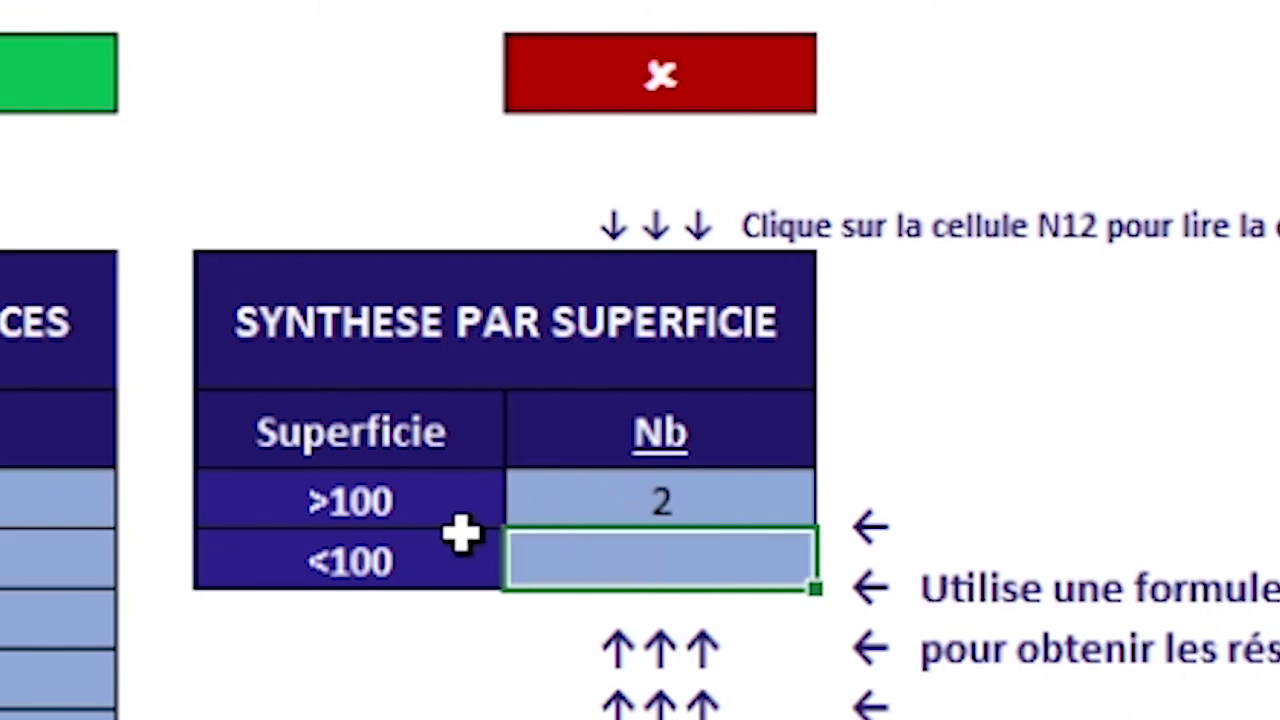
left_click(366, 566)
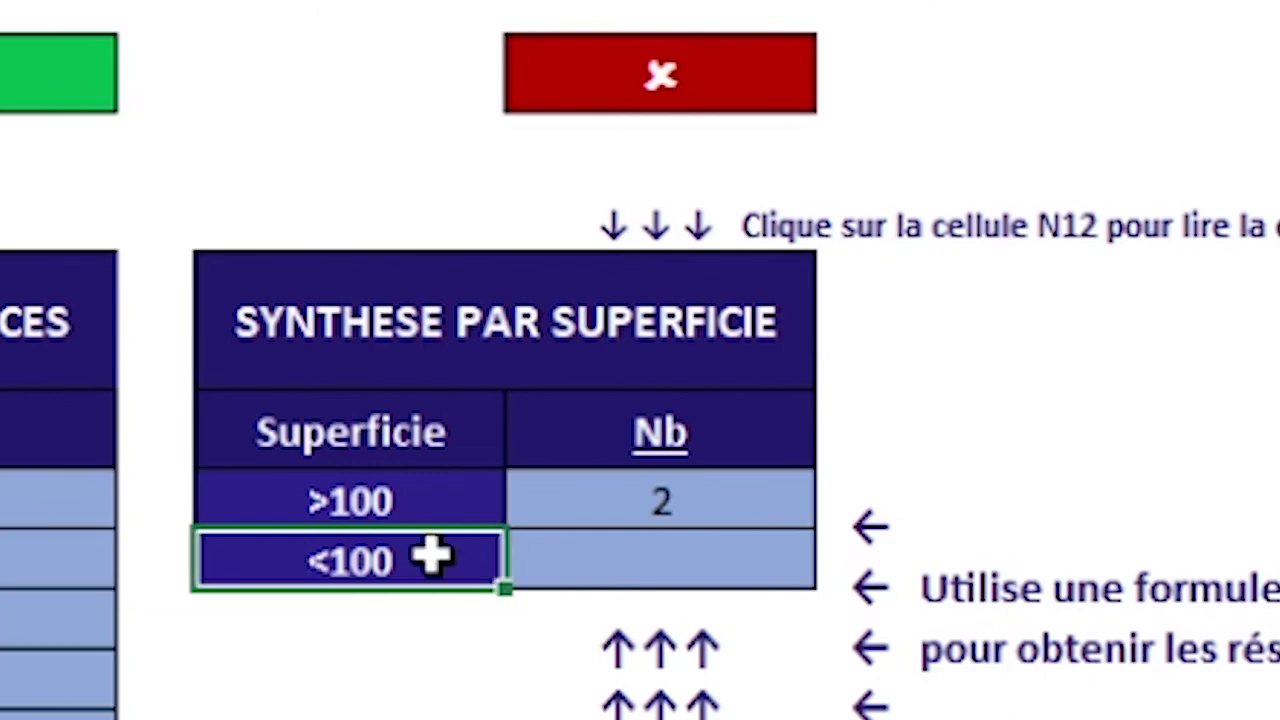
mouse_move(431, 557)
left_mouse_down()
mouse_move(388, 592)
mouse_move(366, 557)
left_mouse_up()
left_click(678, 566)
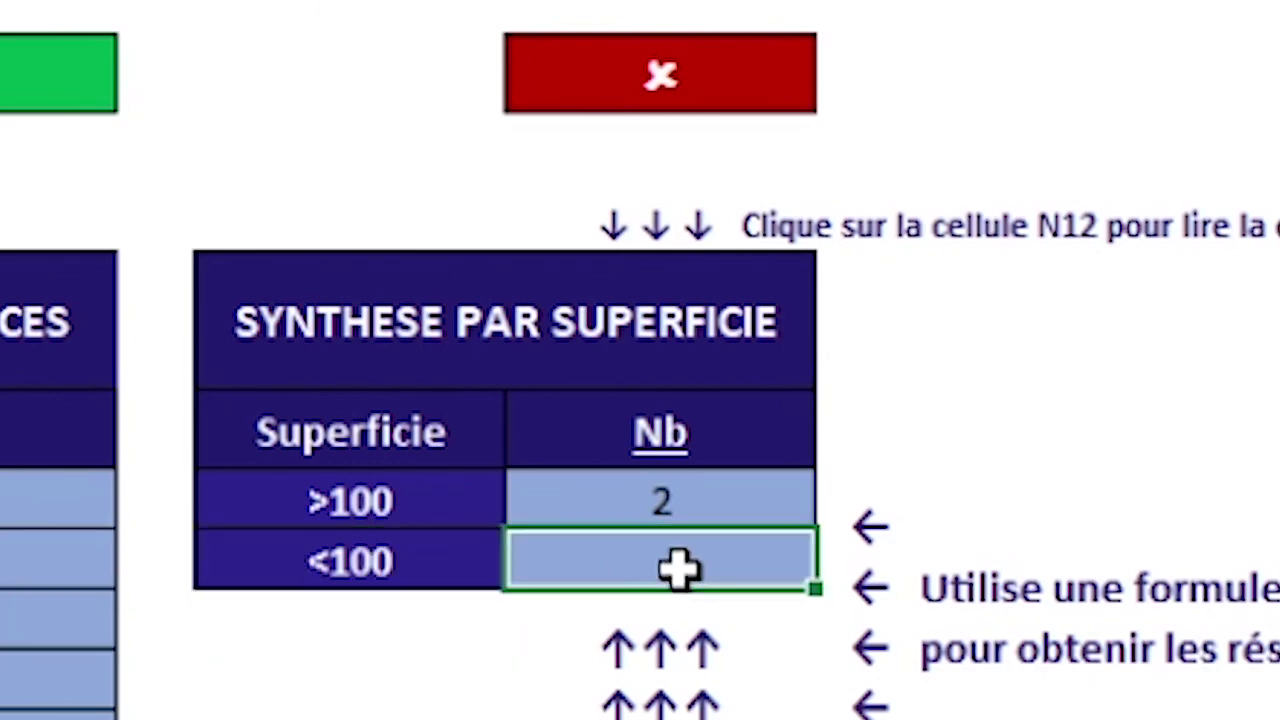
type("=NB.SI")
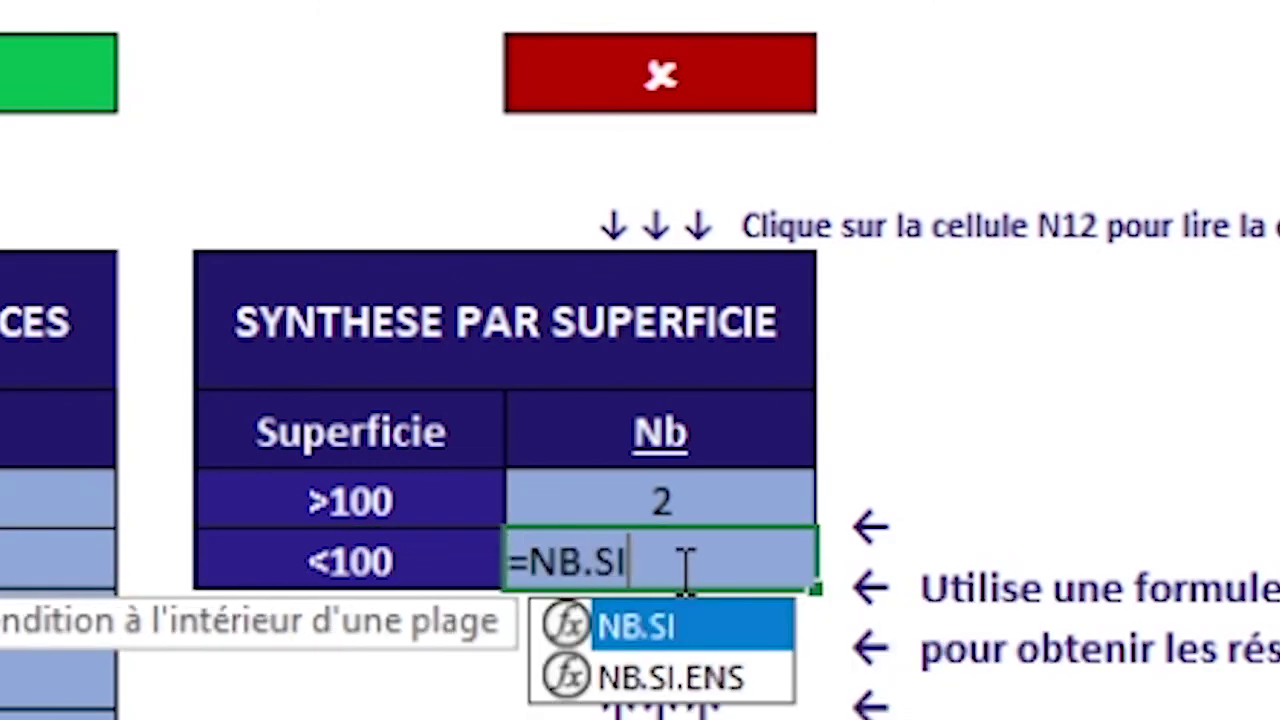
type("(")
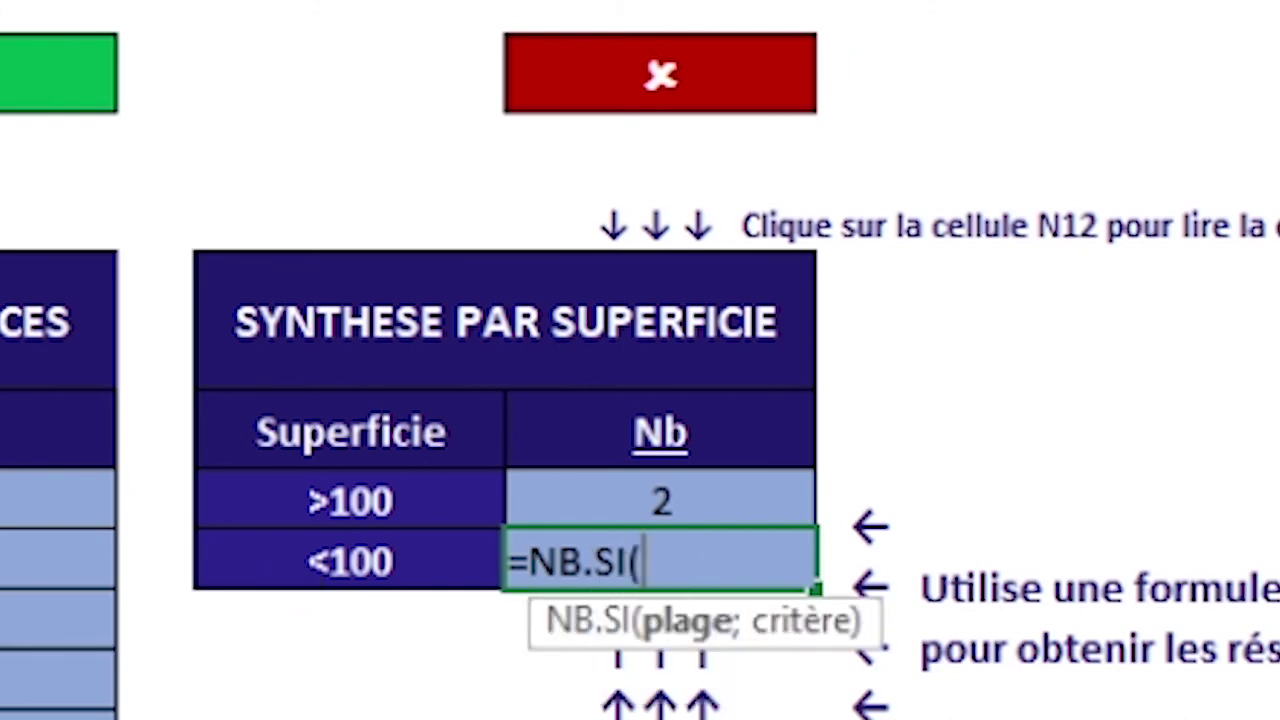
type("E13:E17")
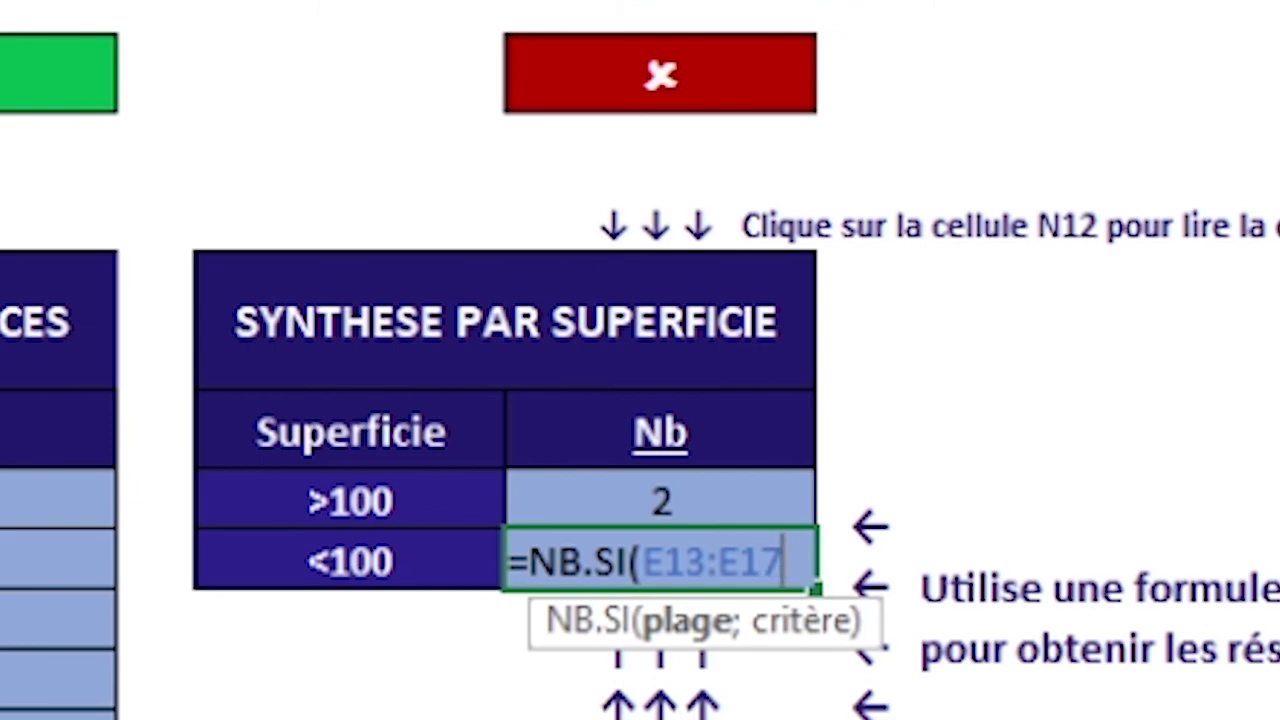
type(";")
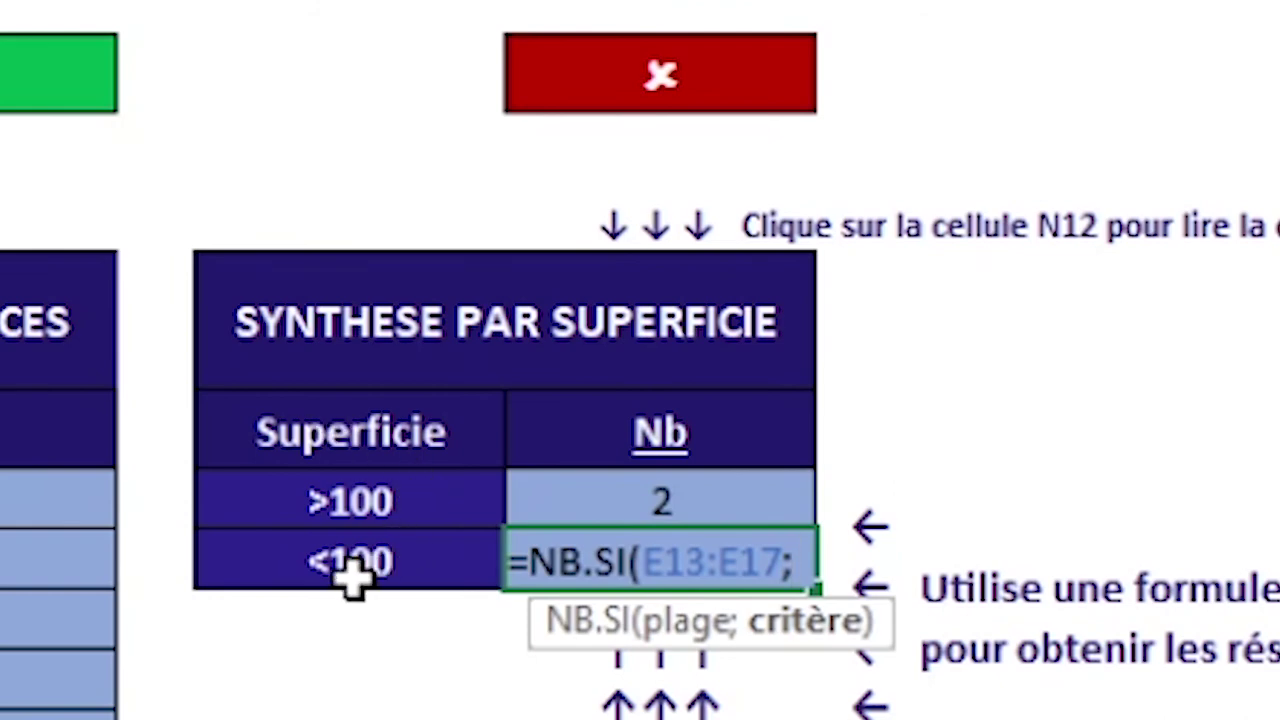
left_click(305, 558)
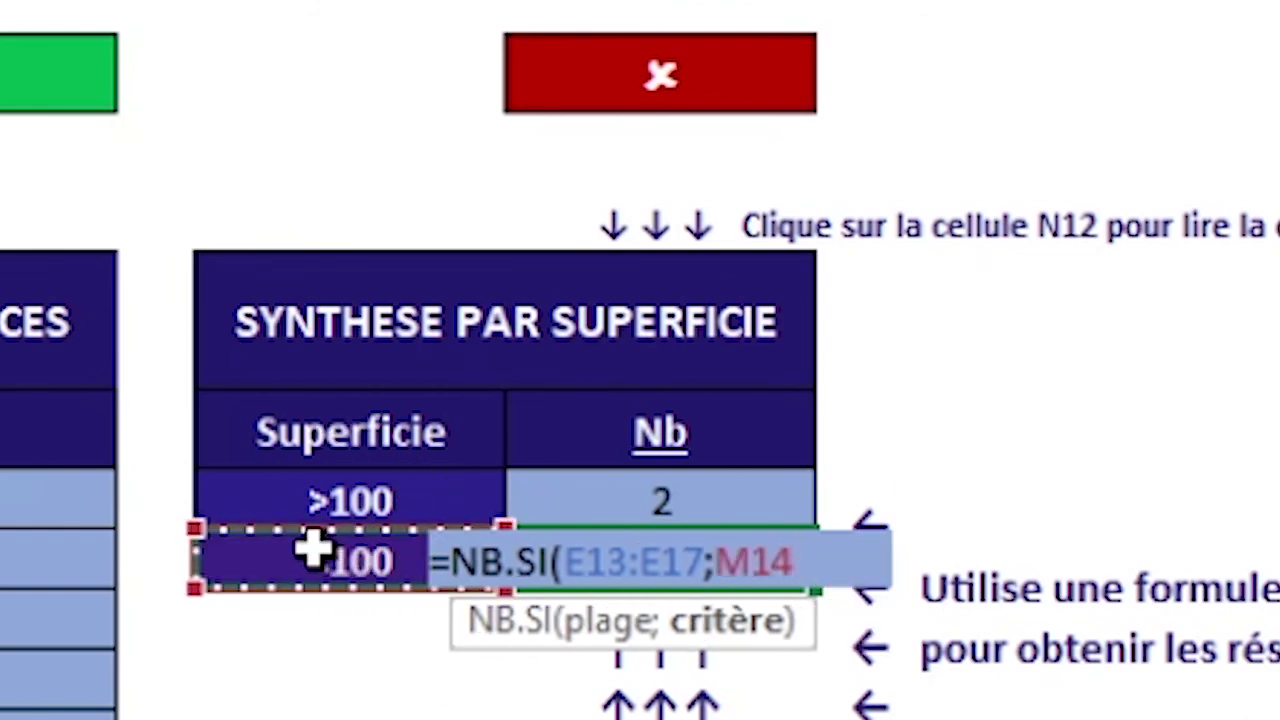
type(")")
key("Return")
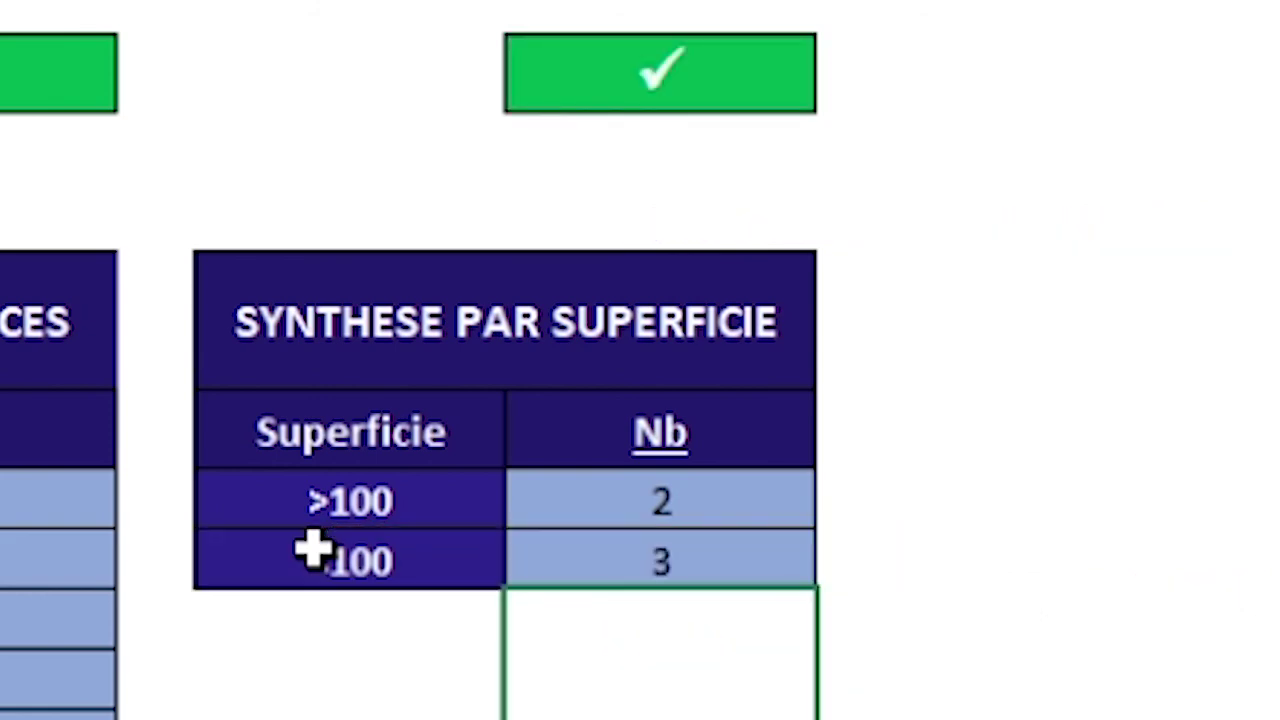